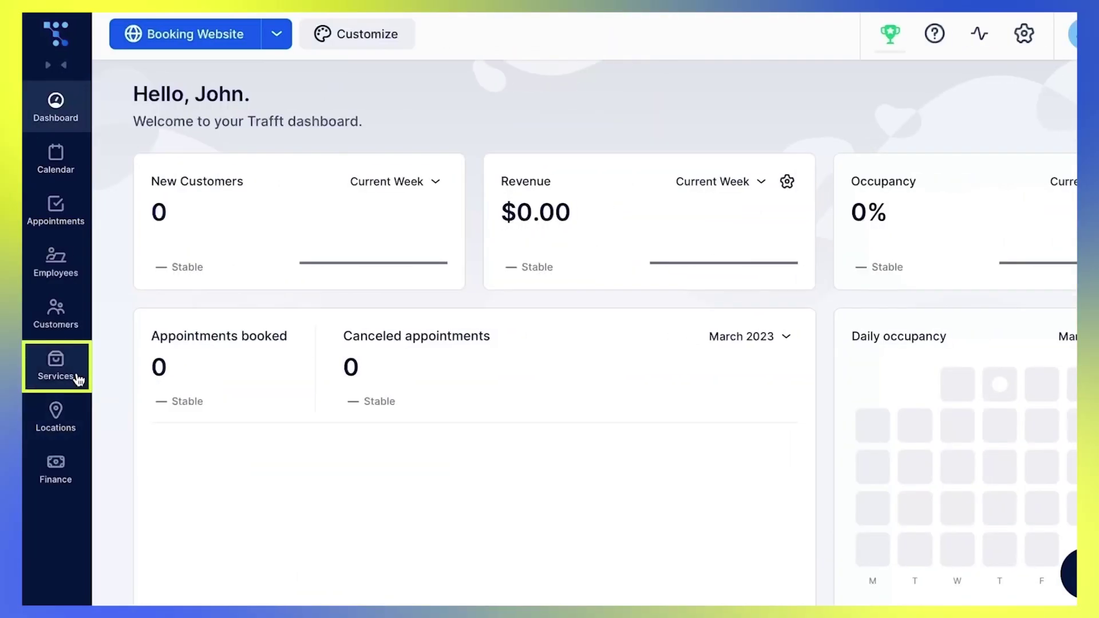
Open the Services page listing Check Up, Dental Surgery and Tooth Extraction
{"action": "left_click", "coordinate": [79, 377]}
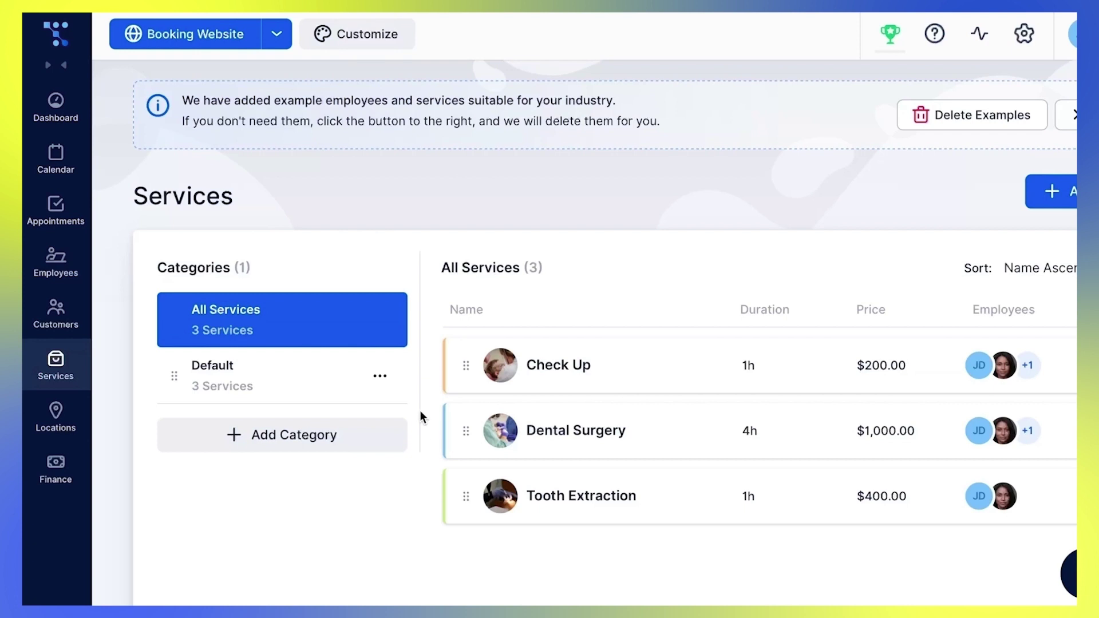
Open and close the Default category editor and the new-category form without changes
{"action": "left_click", "coordinate": [381, 380]}
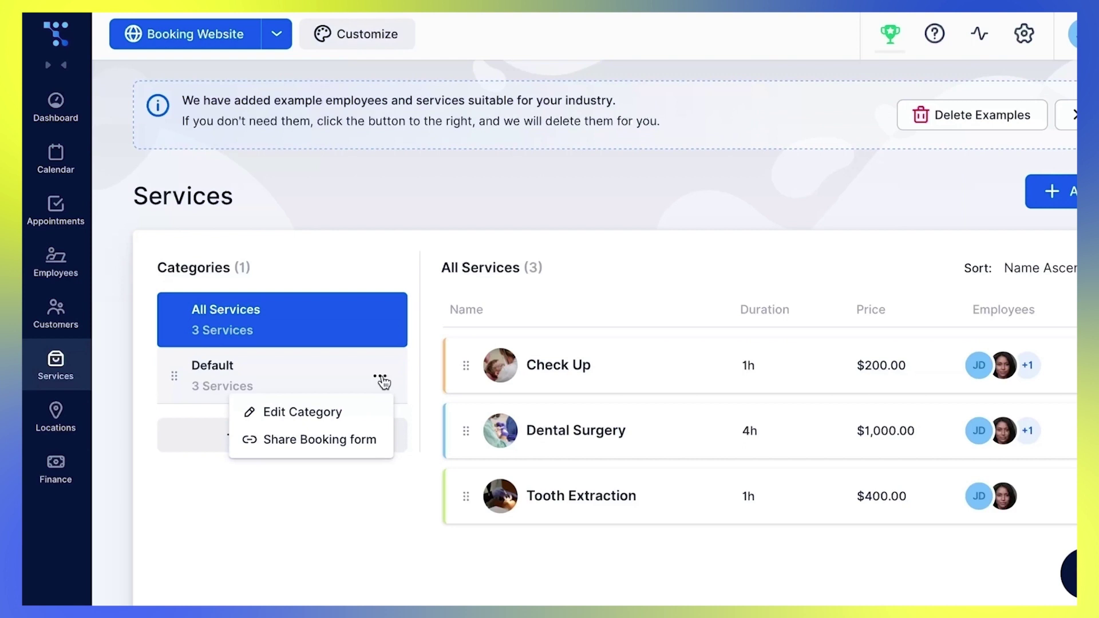
{"action": "left_click", "coordinate": [385, 412]}
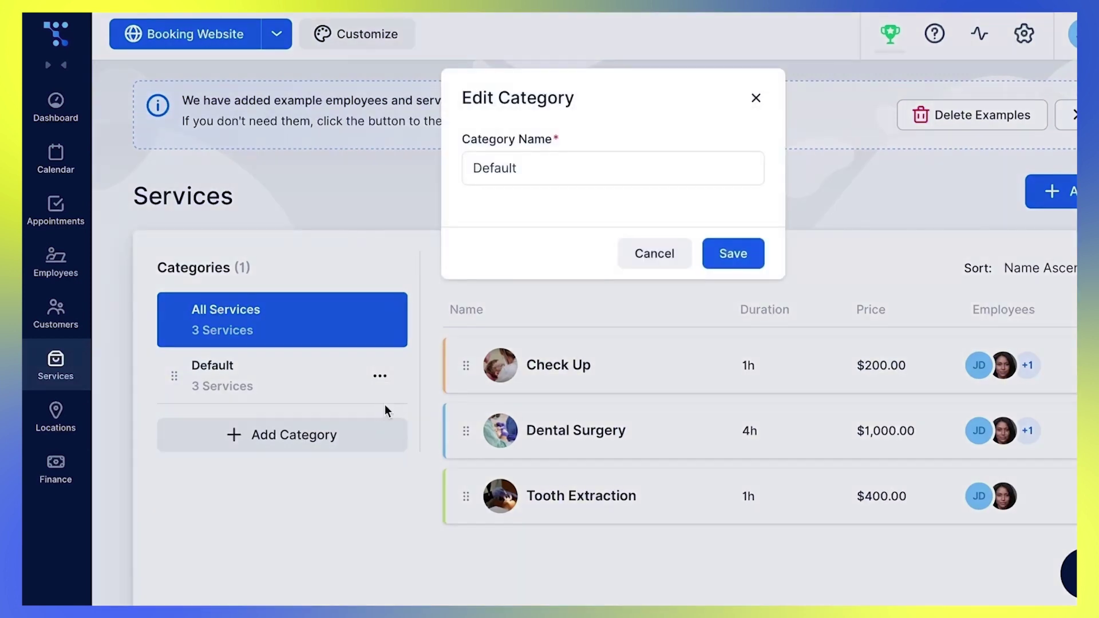
{"action": "left_click", "coordinate": [643, 256]}
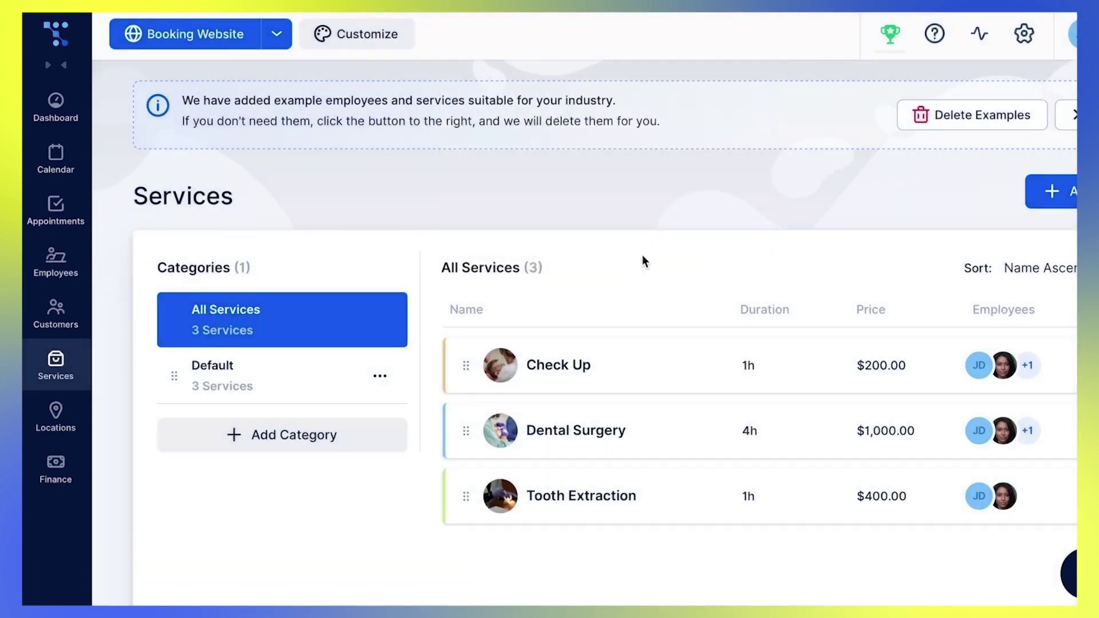
{"action": "left_click", "coordinate": [379, 447]}
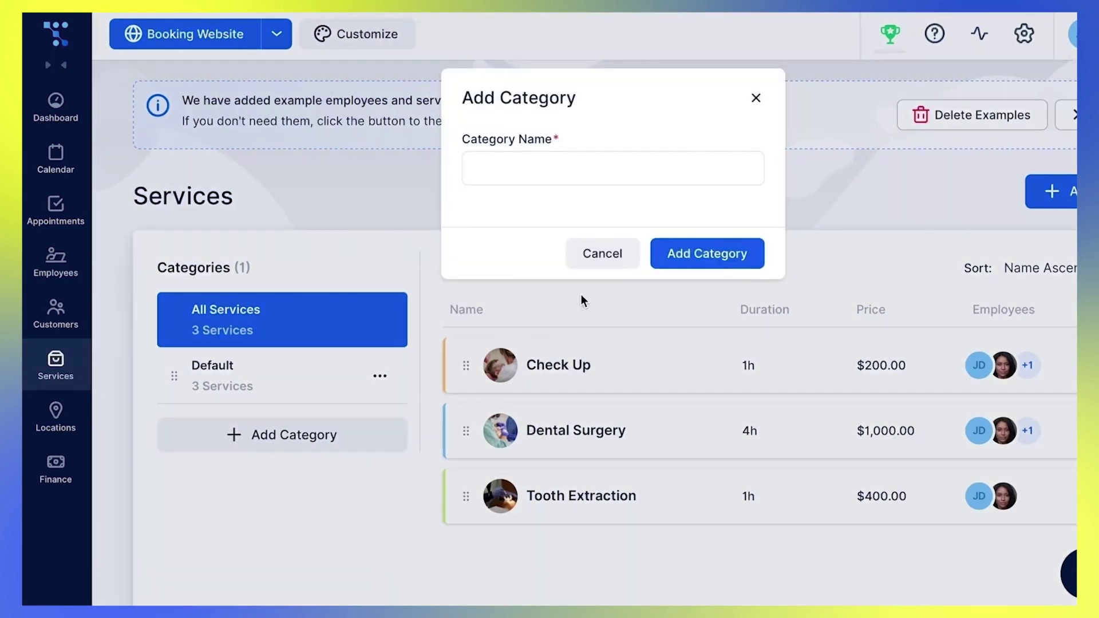
{"action": "left_click", "coordinate": [599, 261]}
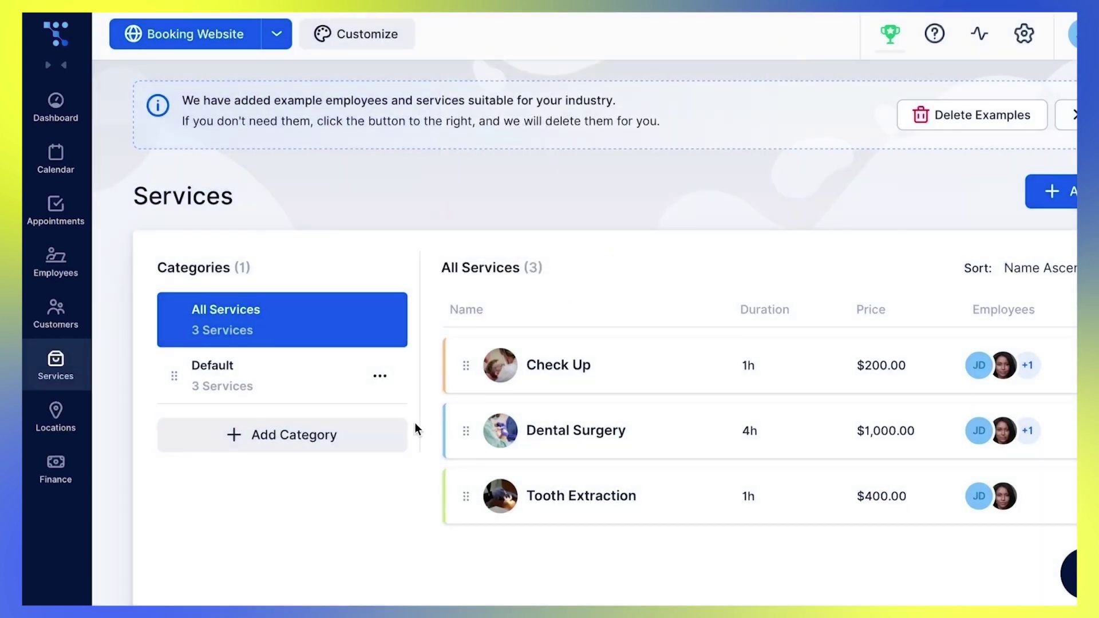
Rename the Default category to 'General Dentistry' and save it
{"action": "left_click", "coordinate": [380, 378]}
{"action": "left_click", "coordinate": [375, 410]}
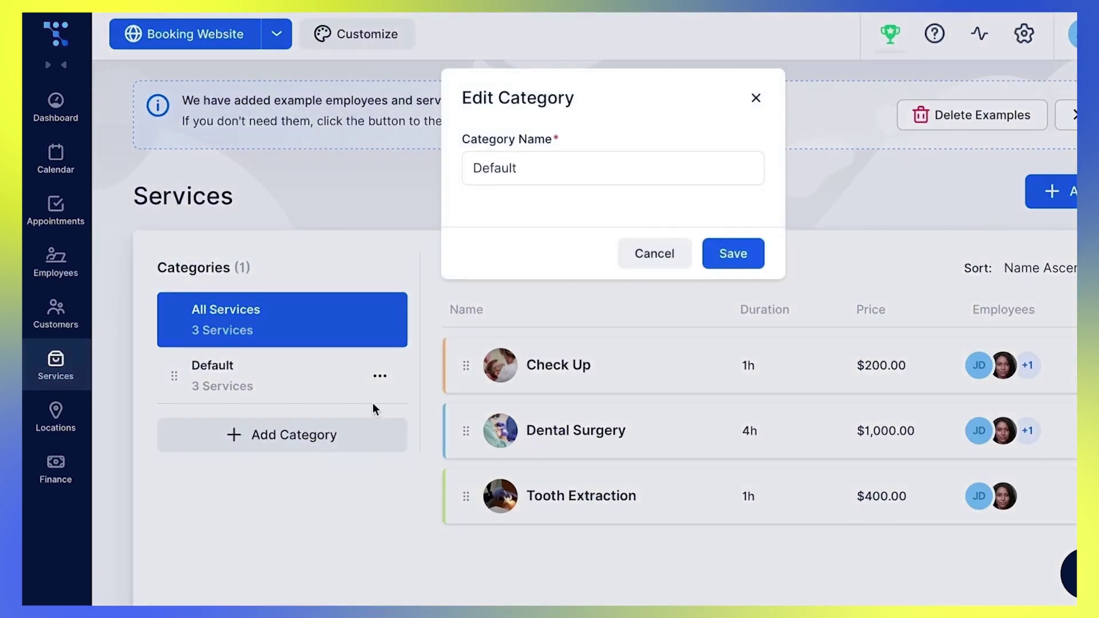
{"action": "left_click", "coordinate": [527, 166]}
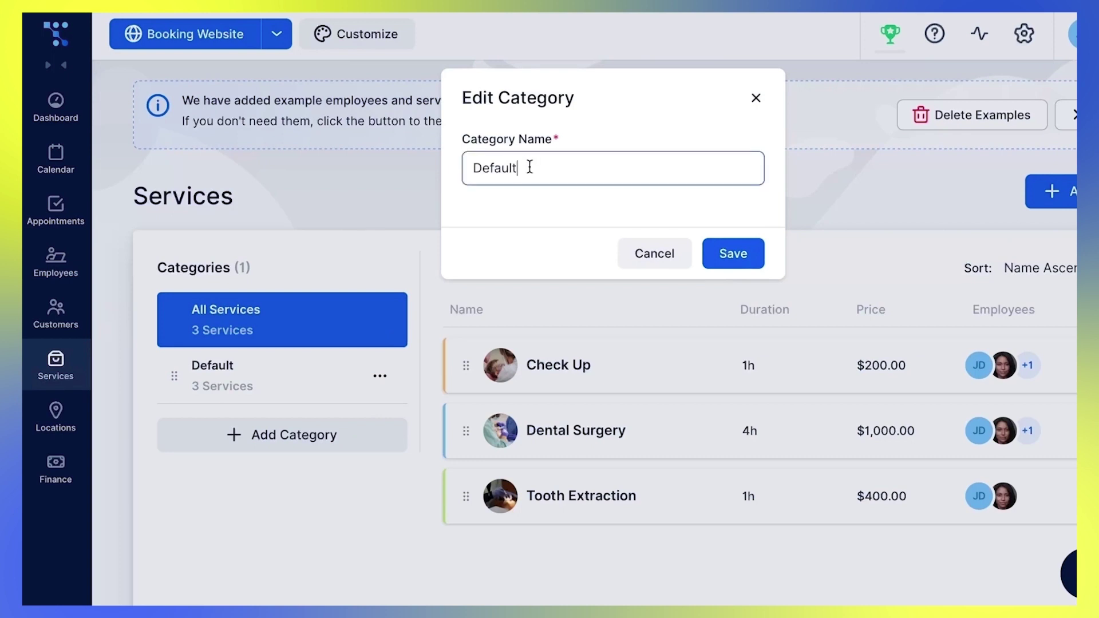
{"action": "key", "text": "ctrl+a"}
{"action": "type", "text": "General Dentistry"}
{"action": "left_click", "coordinate": [746, 254]}
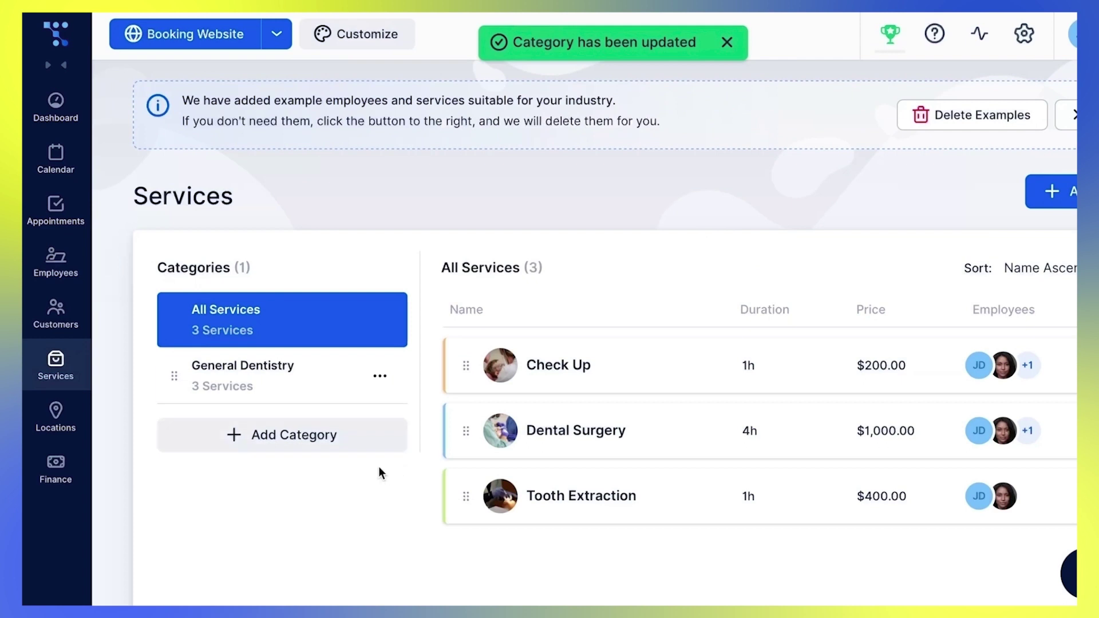
Add two new categories: 'Cosmetic Dentistry' and 'Pediatric Dentistry'
{"action": "left_click", "coordinate": [359, 449]}
{"action": "left_click", "coordinate": [479, 172]}
{"action": "type", "text": "Cosmetic Dentistry"}
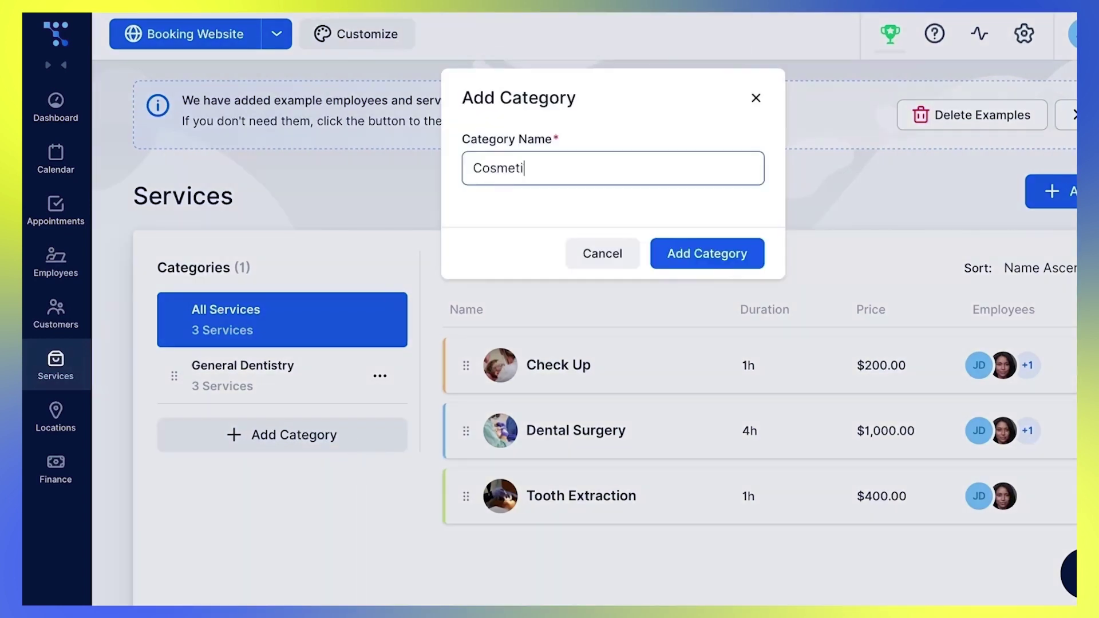
{"action": "left_click", "coordinate": [691, 257]}
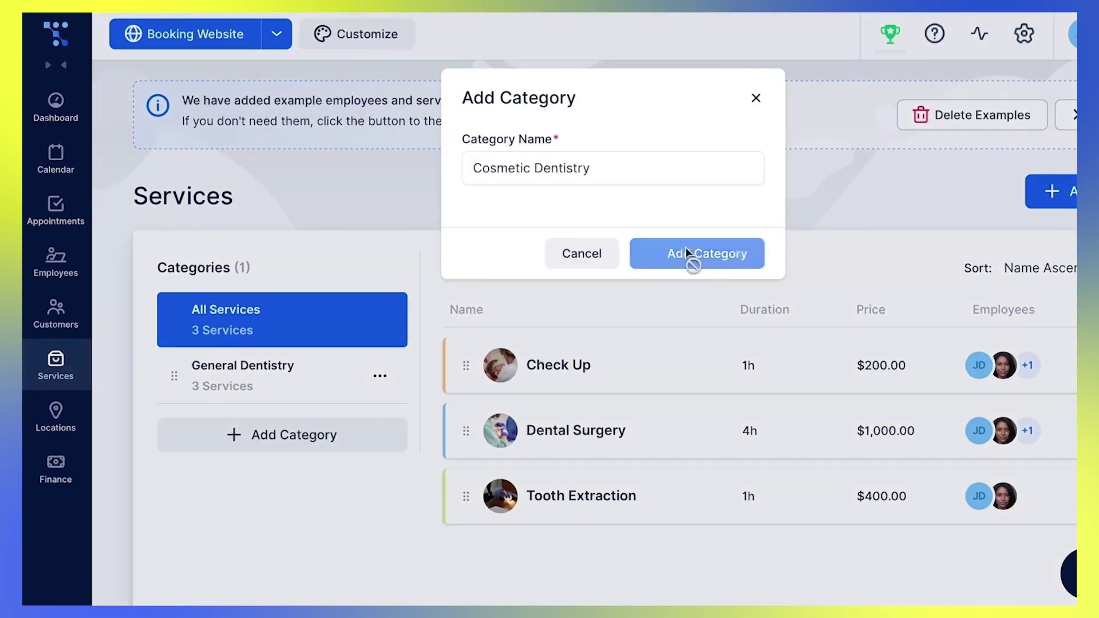
{"action": "left_click", "coordinate": [338, 490]}
{"action": "left_click", "coordinate": [550, 172]}
{"action": "type", "text": "Pedi"}
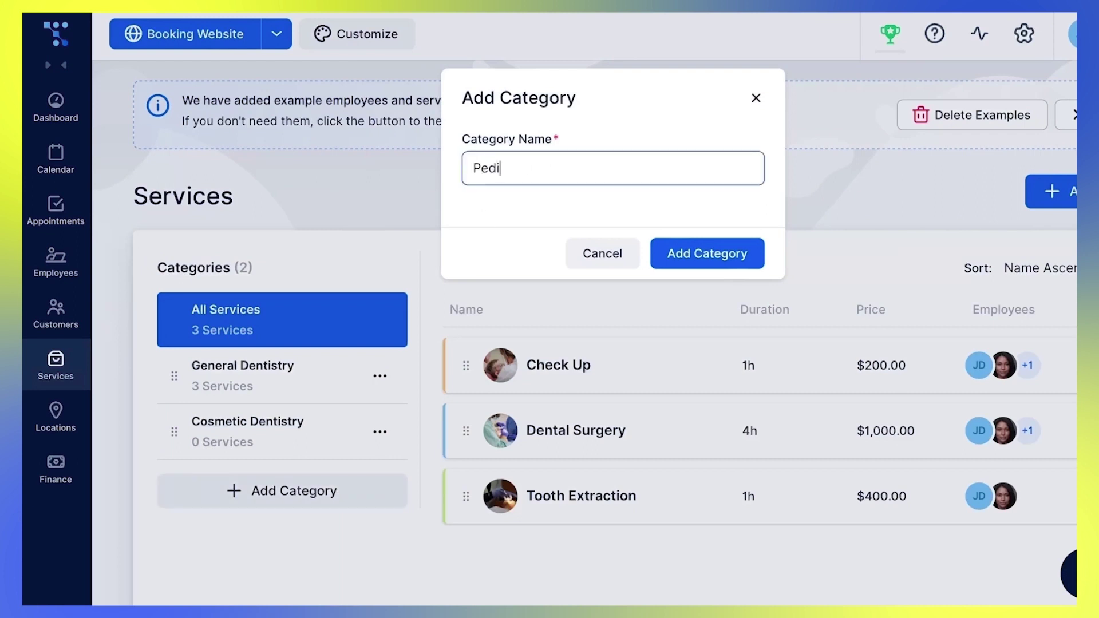
{"action": "type", "text": "atric Dentistry"}
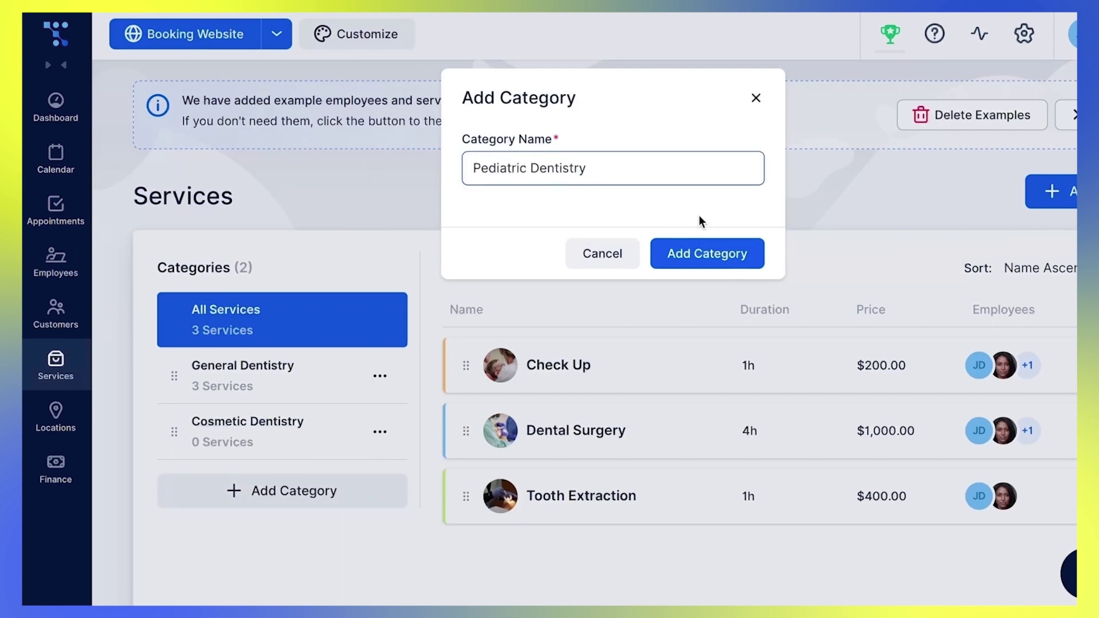
{"action": "left_click", "coordinate": [702, 247]}
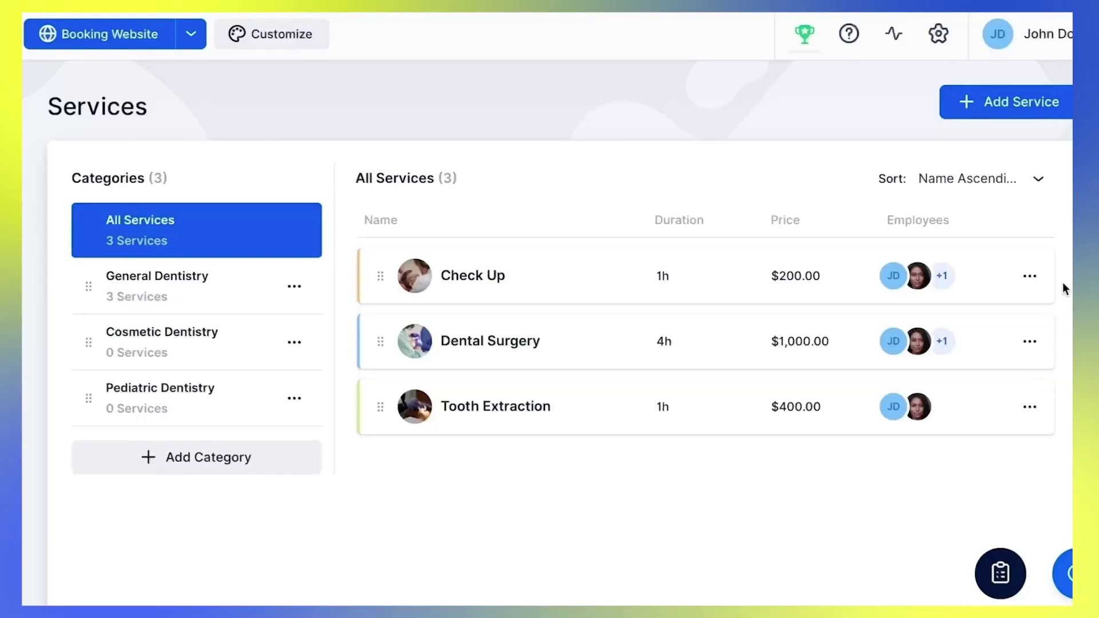
Select the Cosmetic Dentistry category and start creating a new service in it
{"action": "left_click", "coordinate": [1030, 276]}
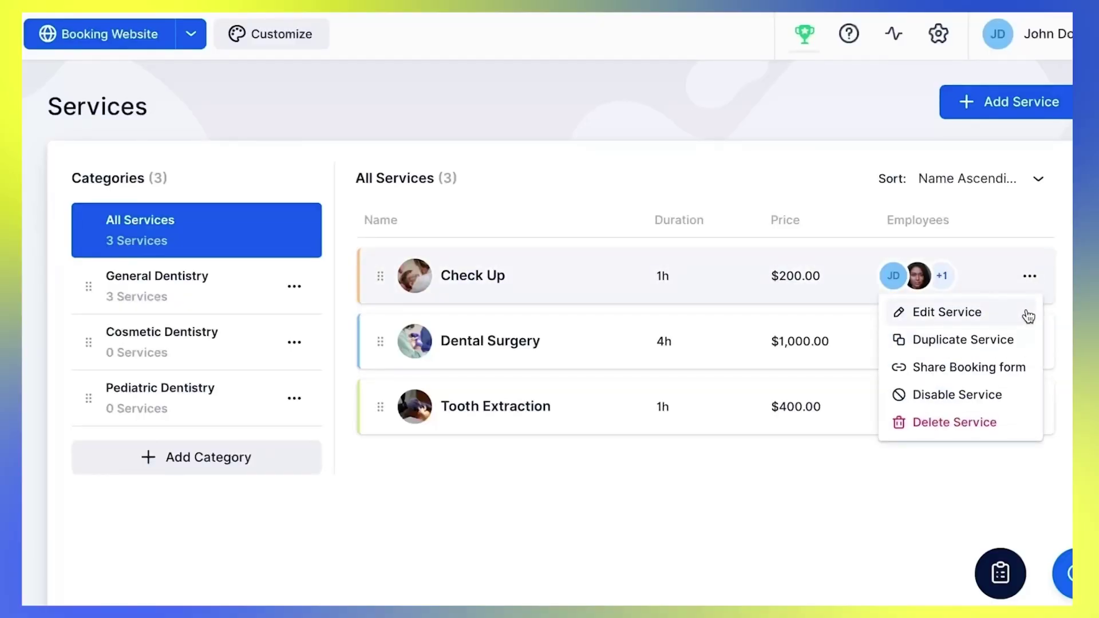
{"action": "left_click", "coordinate": [602, 506]}
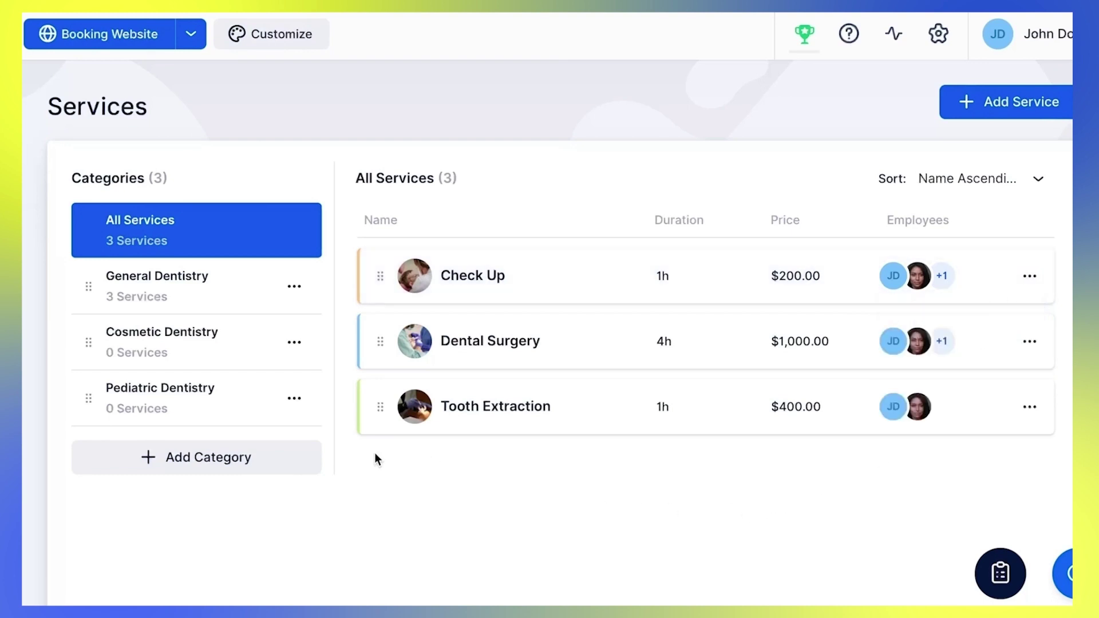
{"action": "left_click", "coordinate": [239, 363]}
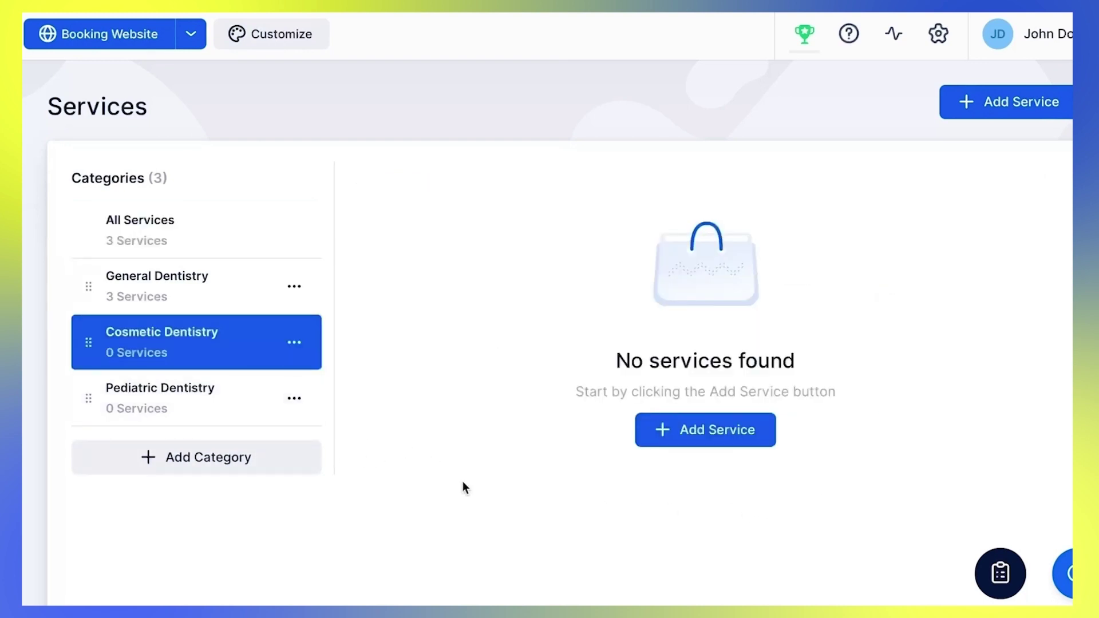
{"action": "left_click", "coordinate": [659, 429]}
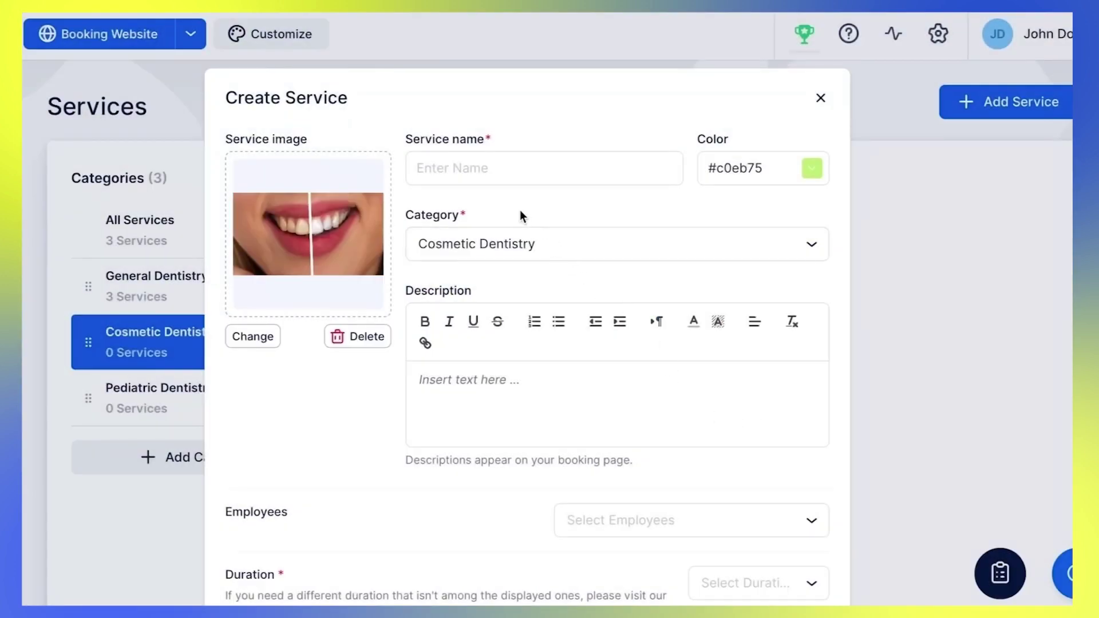
Name the new service 'Teeth-whitening'
{"action": "left_click", "coordinate": [511, 169]}
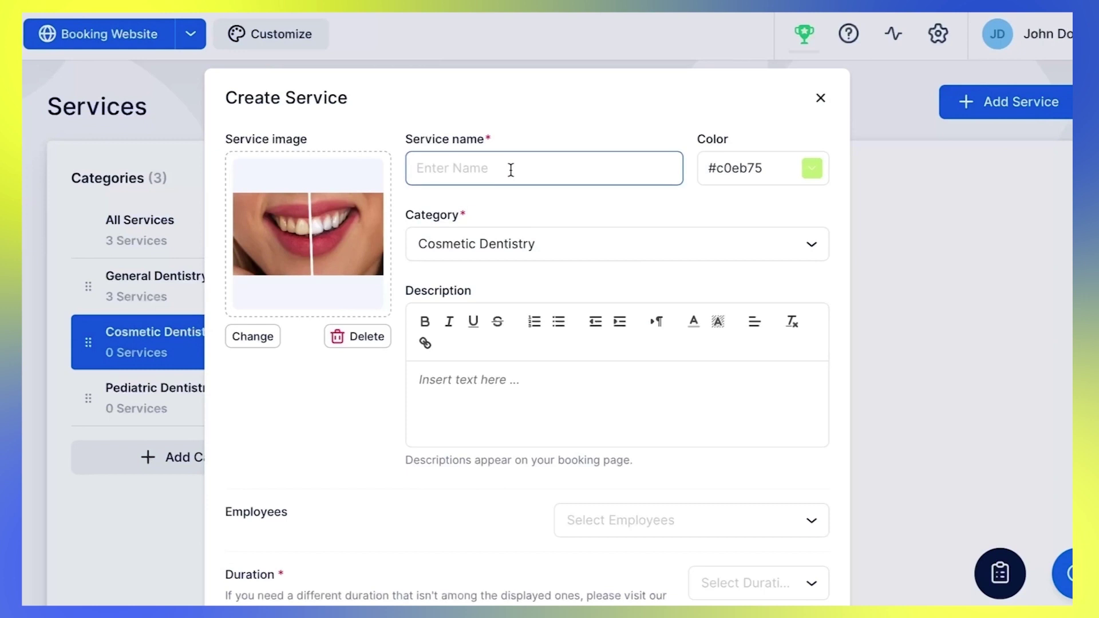
{"action": "type", "text": "Teeth-whitening"}
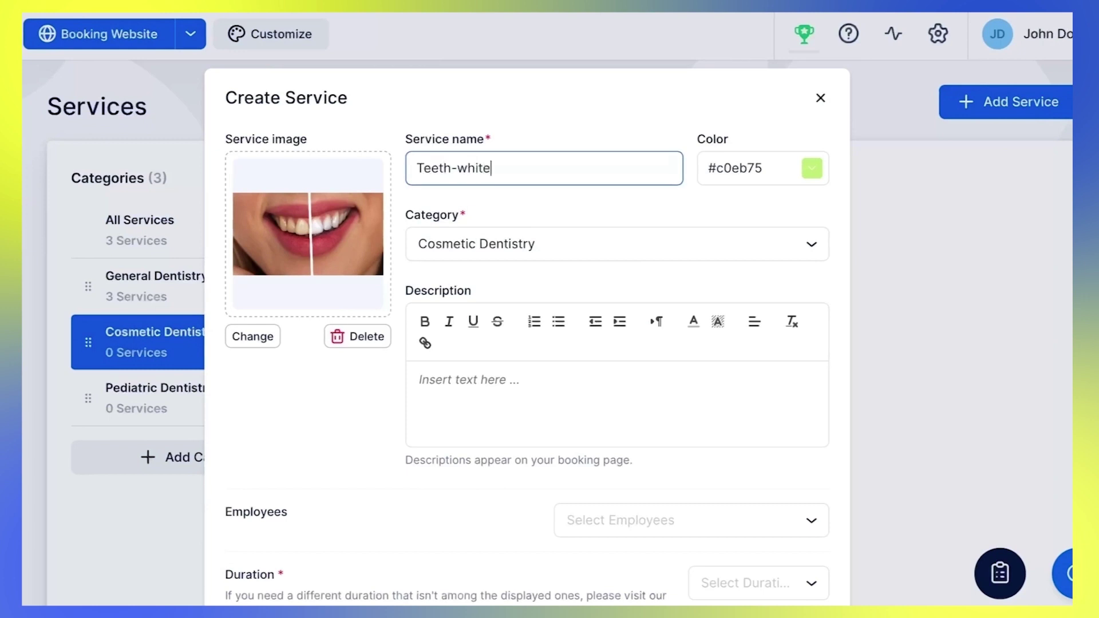
{"action": "left_click", "coordinate": [592, 205]}
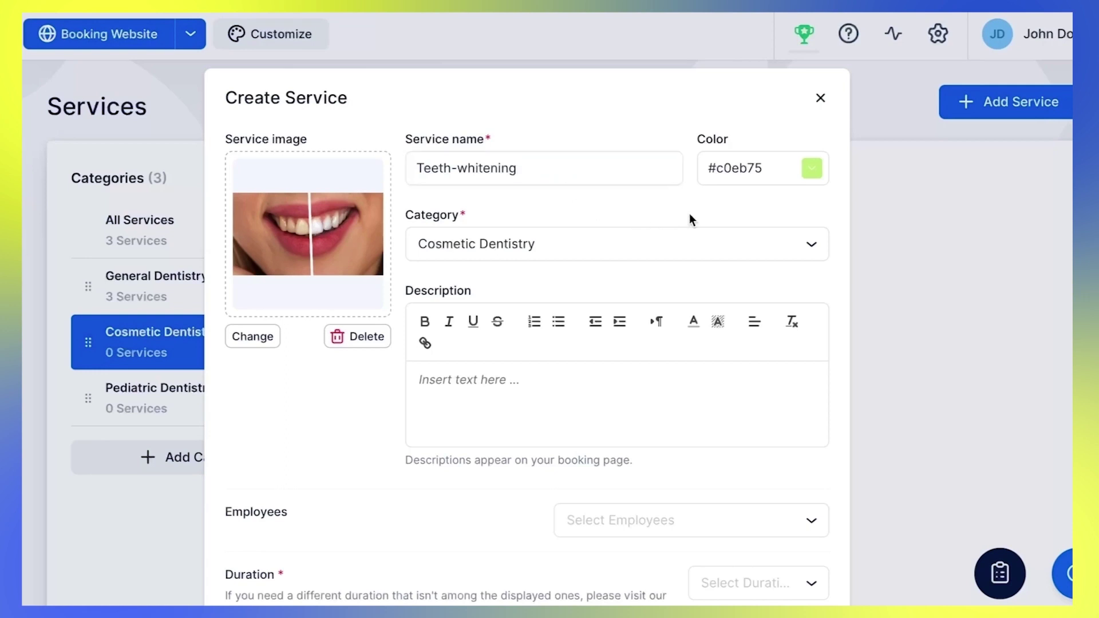
Set the service colour to the teal preset #63E6BE
{"action": "left_click", "coordinate": [813, 169]}
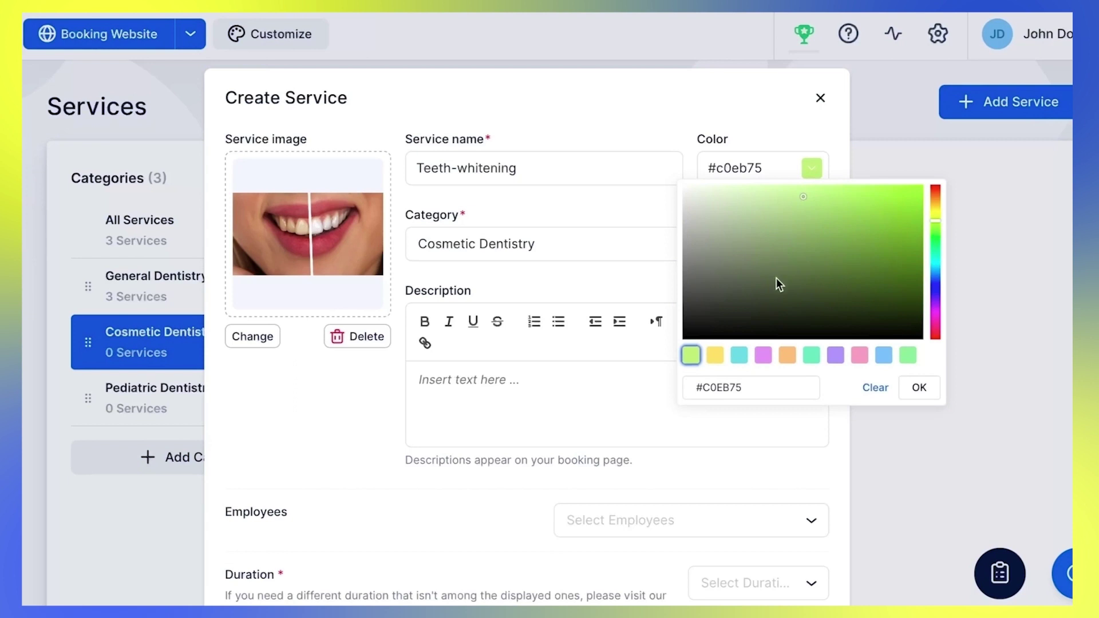
{"action": "left_click", "coordinate": [737, 367]}
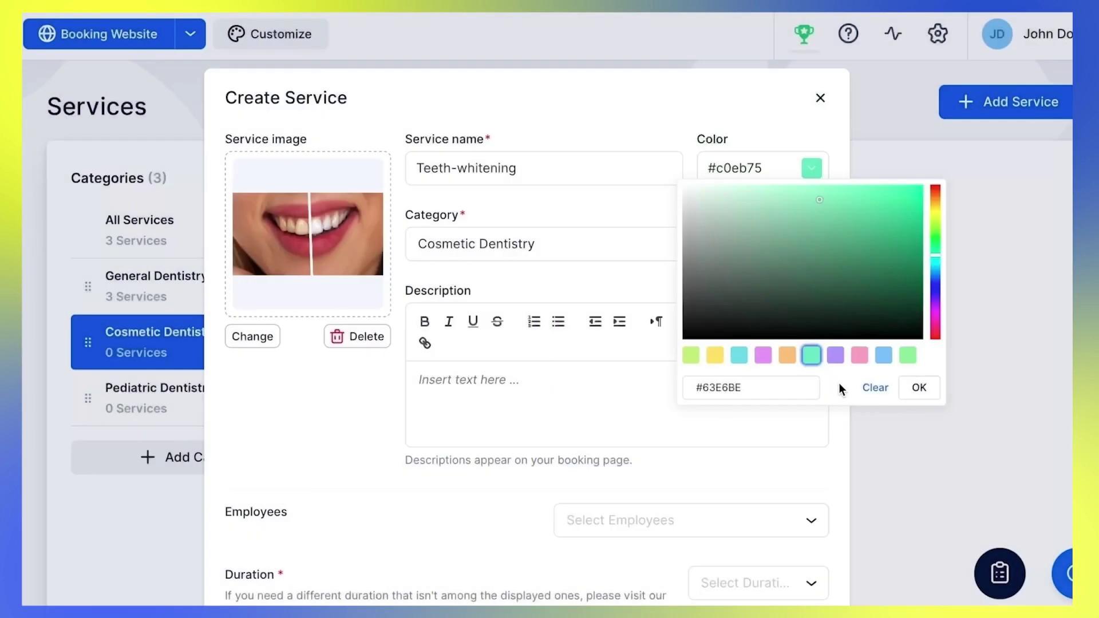
{"action": "left_click", "coordinate": [809, 382]}
{"action": "left_click", "coordinate": [916, 388]}
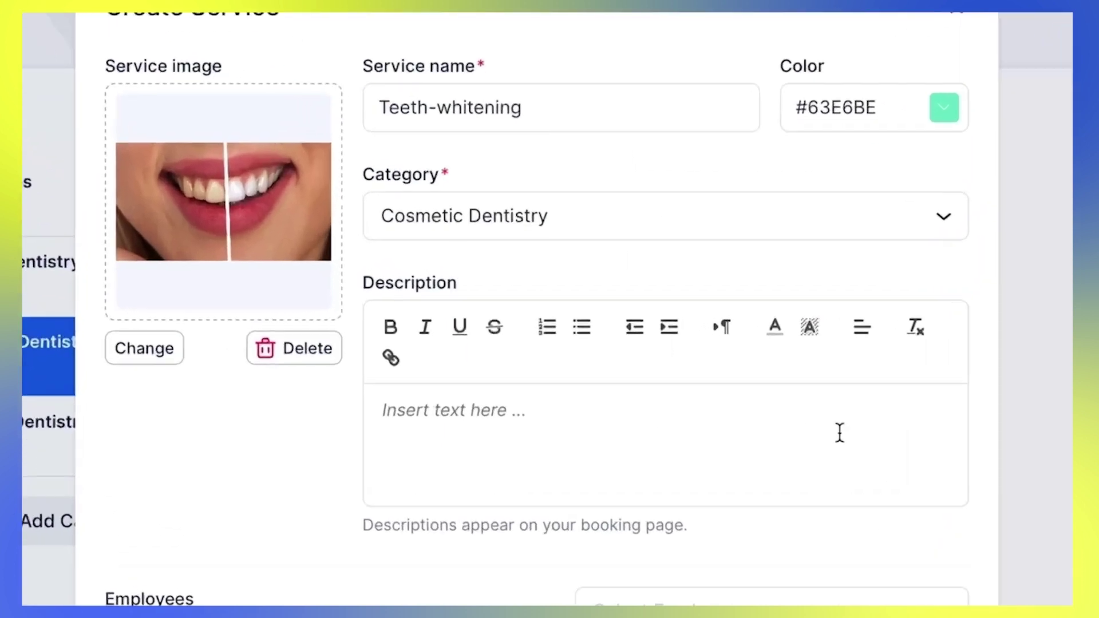
Paste the description and hyphenate 'teeth whitening' into 'teeth-whitening'
{"action": "left_click", "coordinate": [739, 396]}
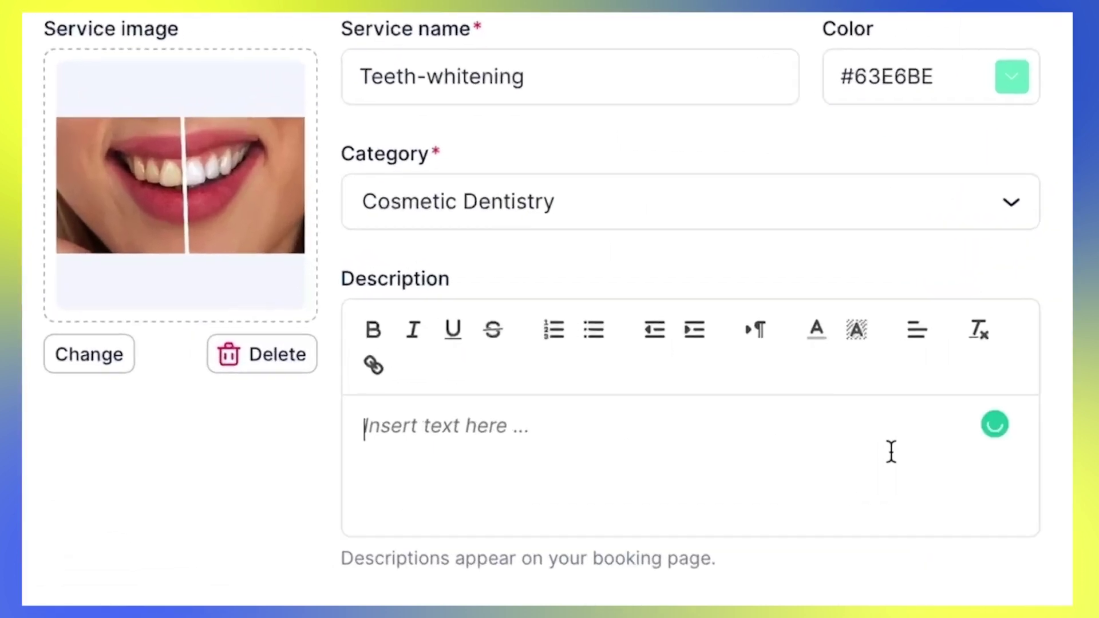
{"action": "type", "text": "Get your pearly whites whiter with the best teeth whitening products and treatments."}
{"action": "left_click", "coordinate": [835, 426]}
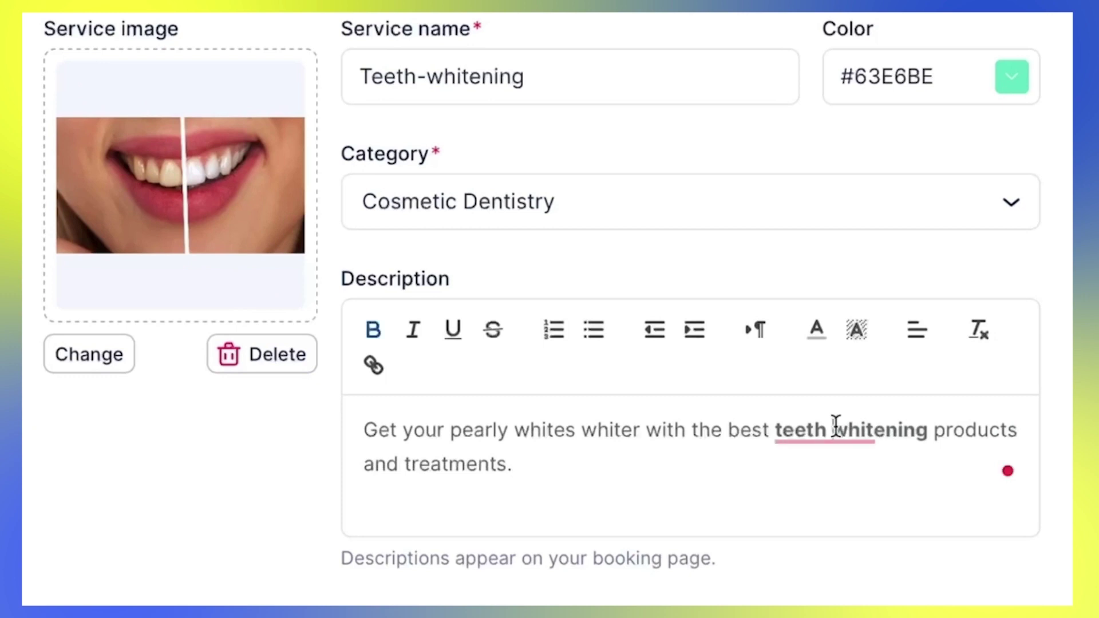
{"action": "key", "text": "BackSpace"}
{"action": "type", "text": "-"}
Assign two employees to the Teeth-whitening service
{"action": "scroll", "coordinate": [802, 579], "scroll_direction": "down", "scroll_amount": 3}
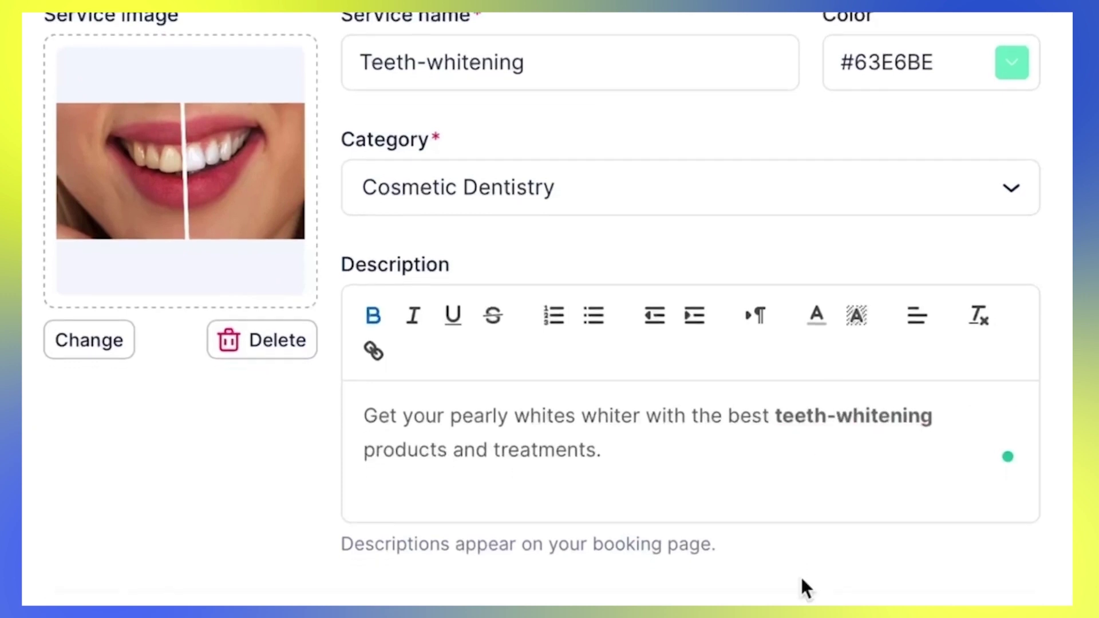
{"action": "scroll", "coordinate": [801, 576], "scroll_direction": "down", "scroll_amount": 1}
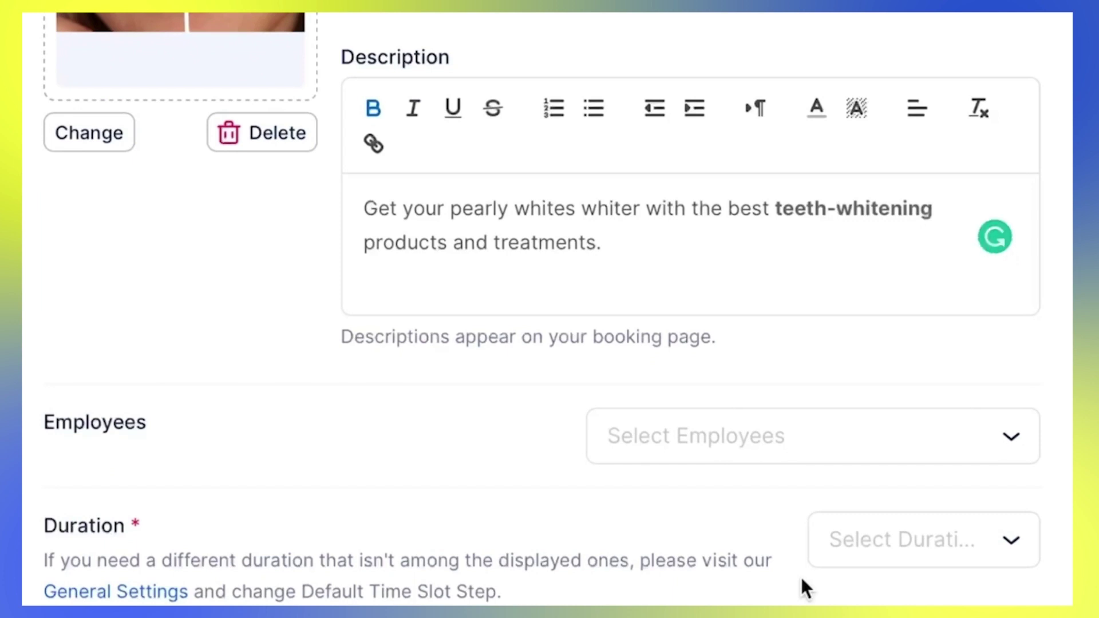
{"action": "scroll", "coordinate": [801, 580], "scroll_direction": "down", "scroll_amount": 2}
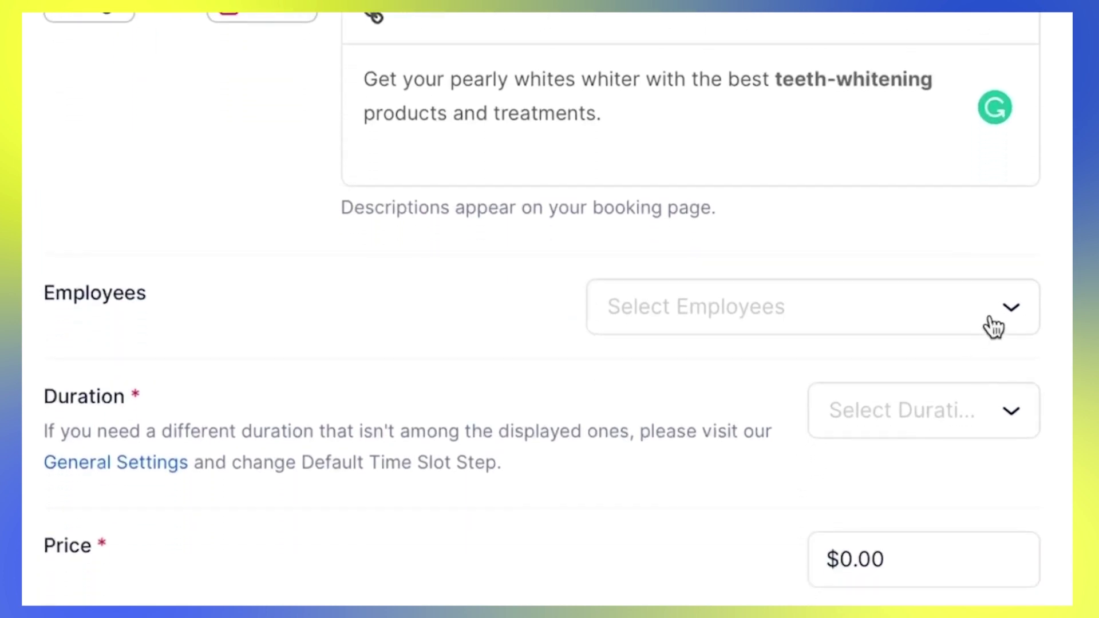
{"action": "left_click", "coordinate": [1002, 320]}
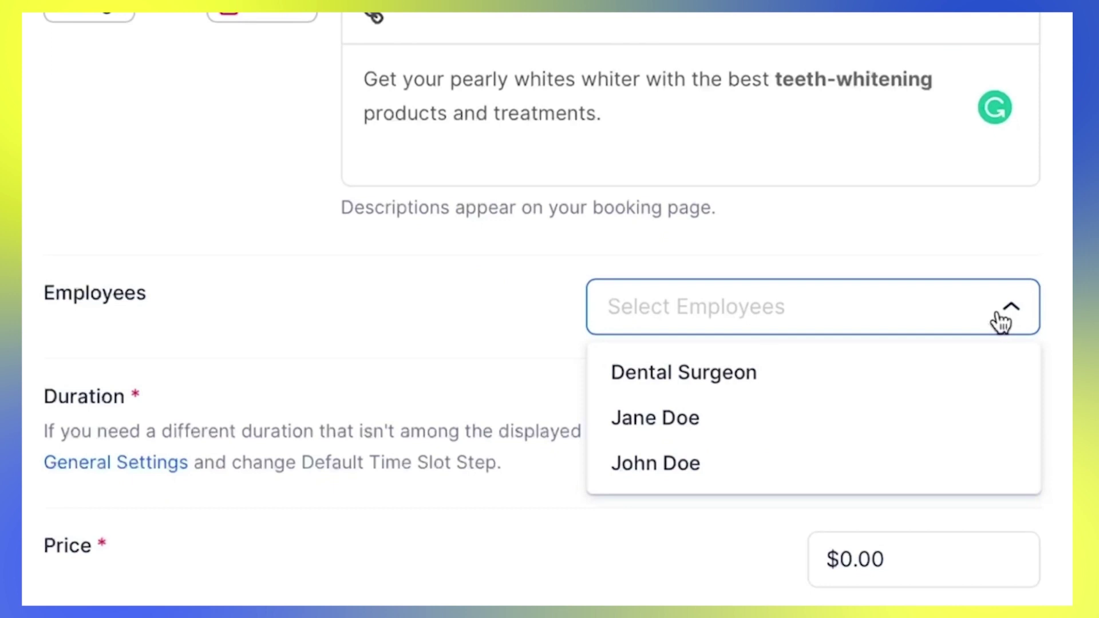
{"action": "left_click", "coordinate": [973, 423]}
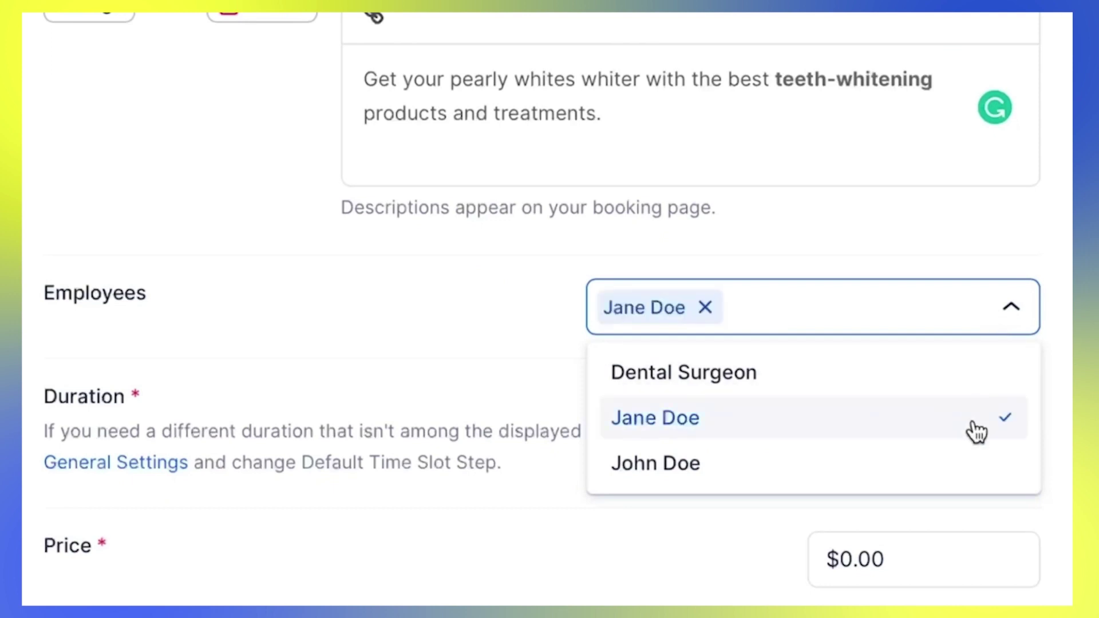
{"action": "left_click", "coordinate": [966, 479]}
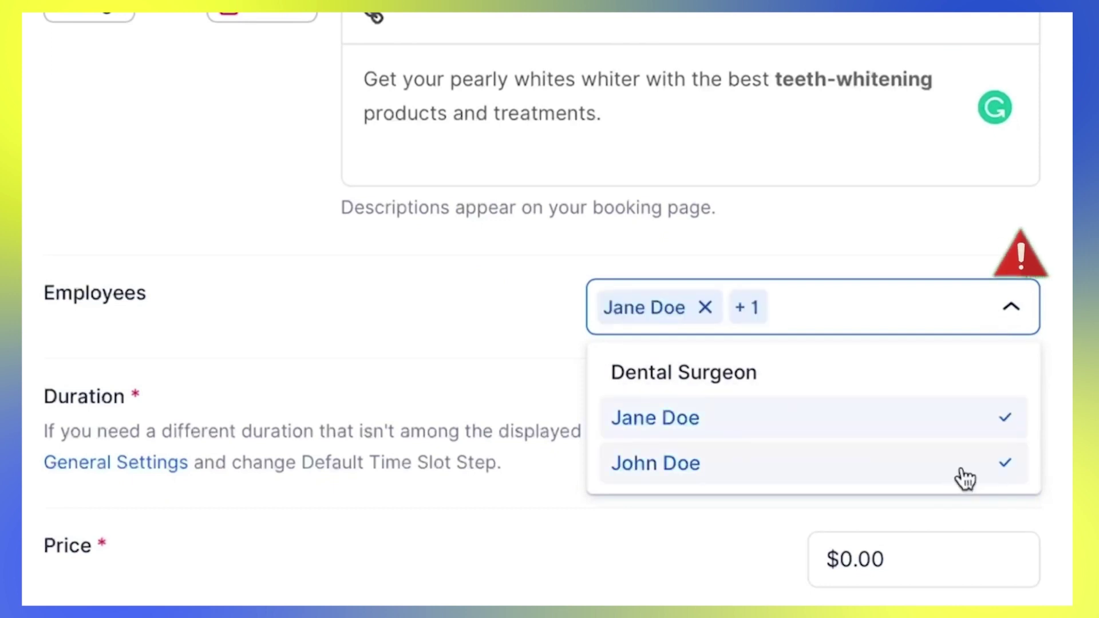
{"action": "left_click", "coordinate": [1031, 529]}
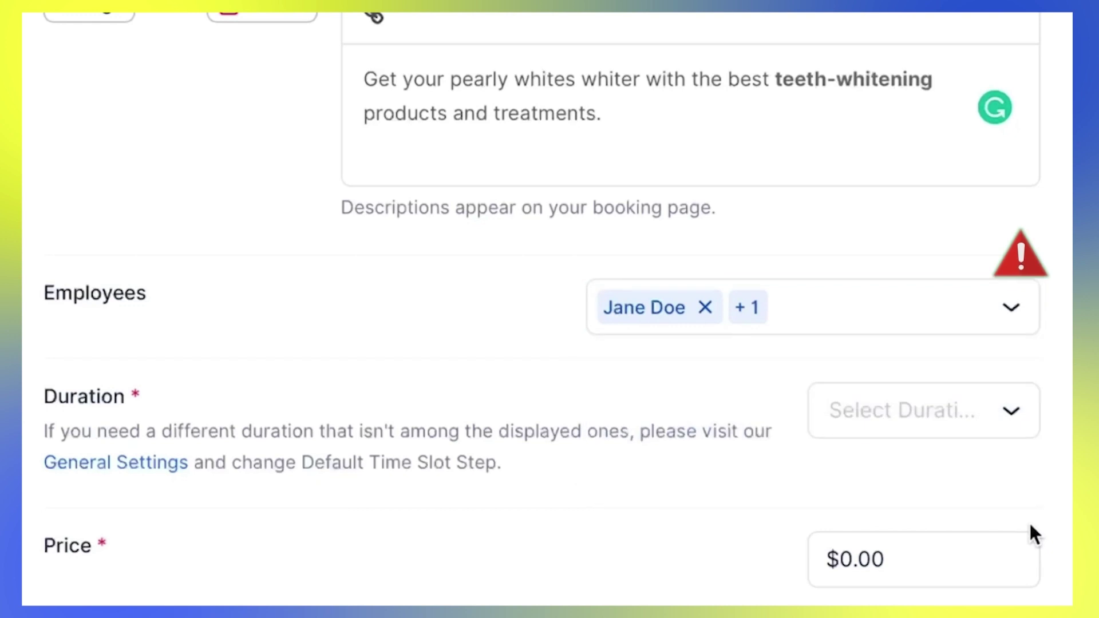
Leave the duration unchanged and set the service price to 500
{"action": "left_click", "coordinate": [1034, 439]}
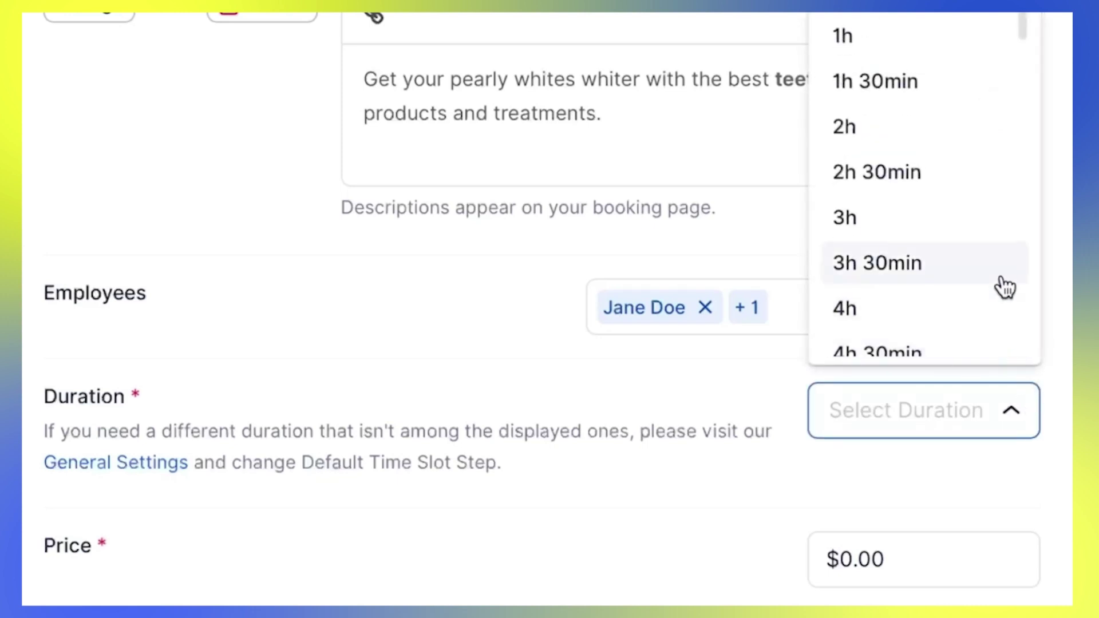
{"action": "left_click", "coordinate": [1066, 355]}
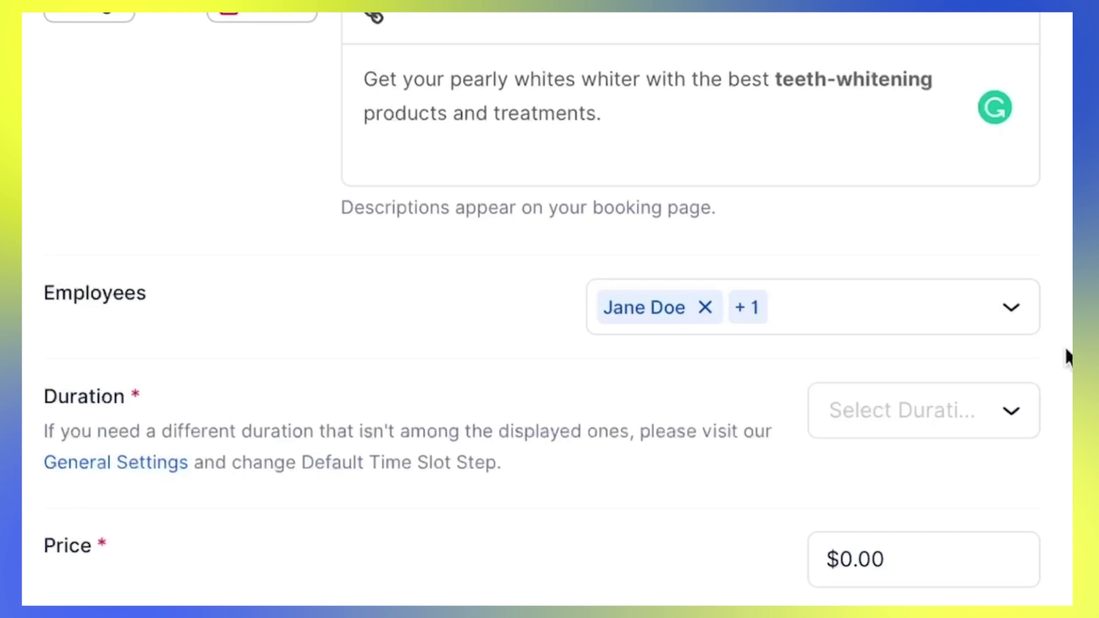
{"action": "scroll", "coordinate": [1050, 418], "scroll_direction": "down", "scroll_amount": 3}
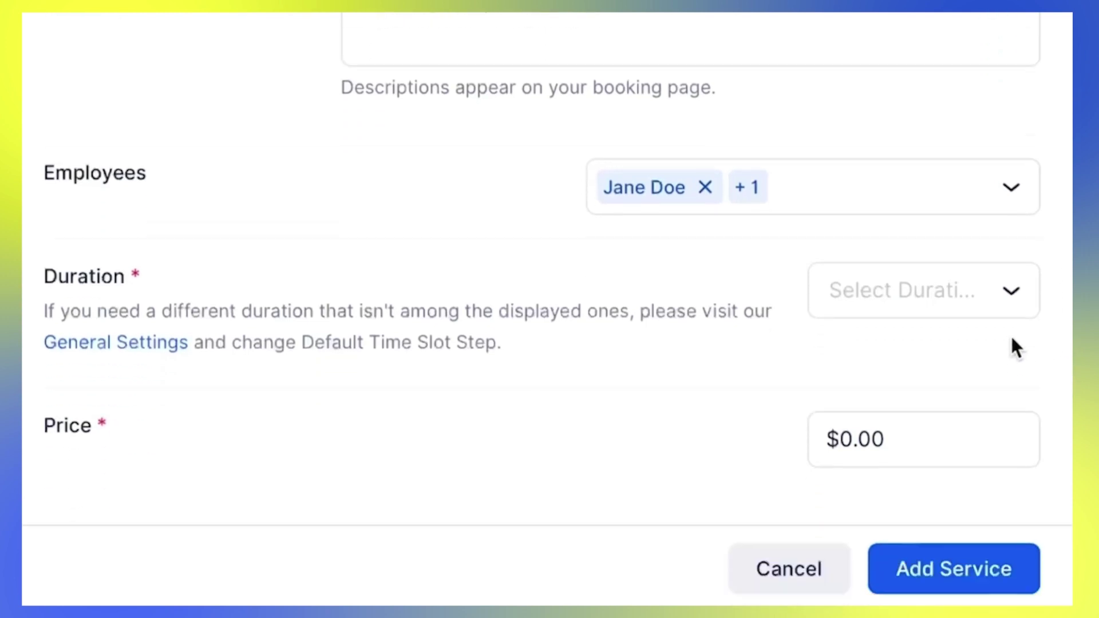
{"action": "left_click", "coordinate": [855, 409]}
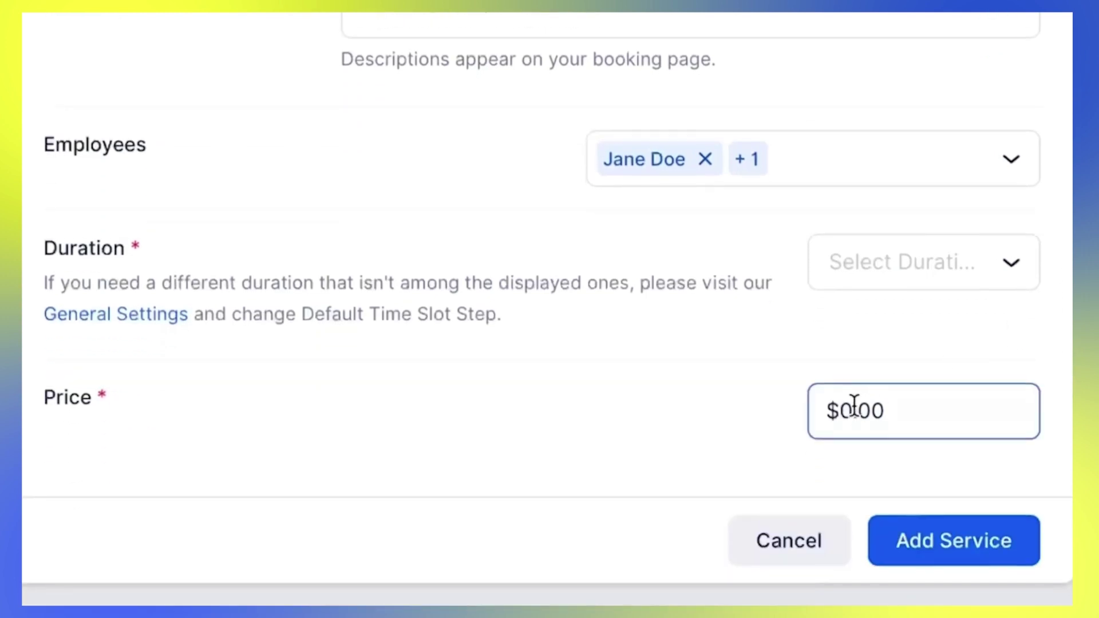
{"action": "type", "text": "500"}
{"action": "left_click", "coordinate": [765, 372]}
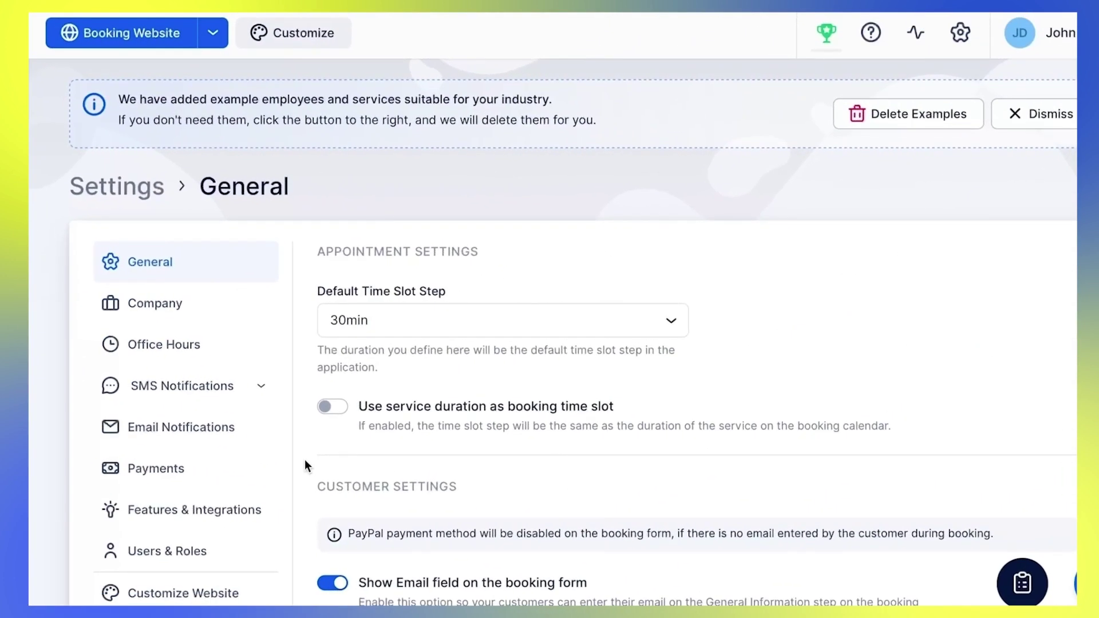
In Payments settings, set price separator to Dot-Comma, symbol position After, and save
{"action": "left_click", "coordinate": [236, 478]}
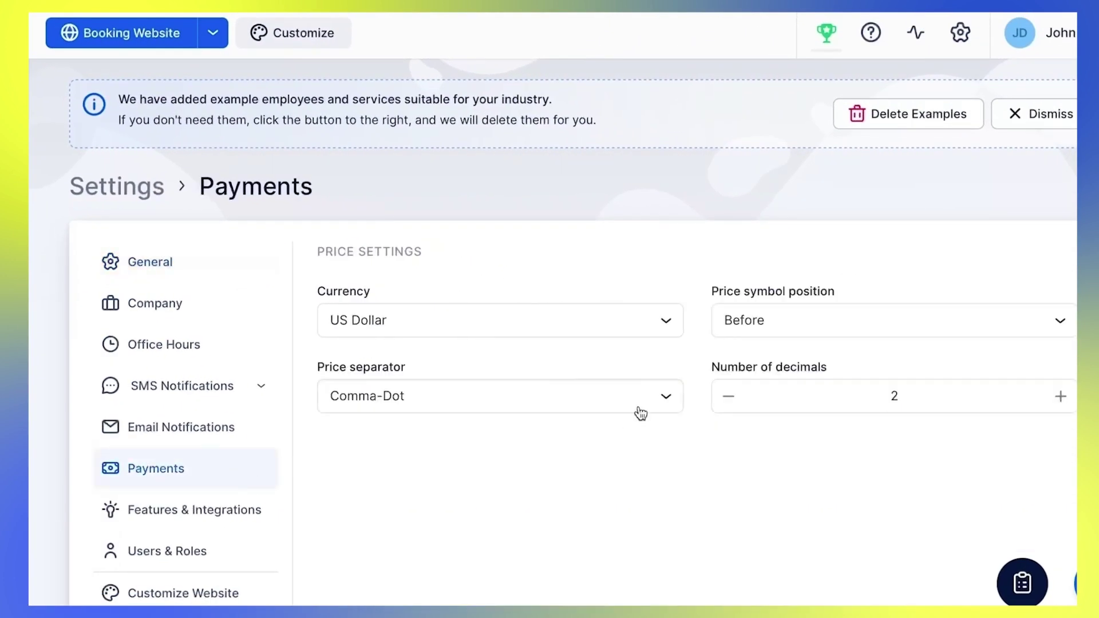
{"action": "left_click", "coordinate": [598, 403]}
{"action": "left_click", "coordinate": [559, 461]}
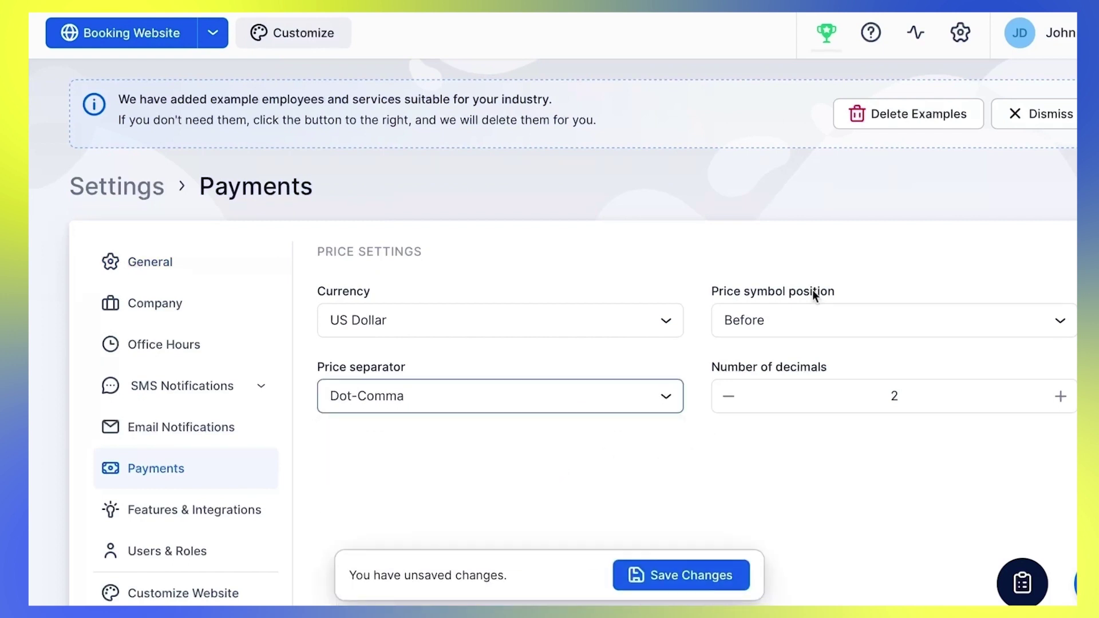
{"action": "left_click", "coordinate": [813, 327]}
{"action": "left_click", "coordinate": [796, 415]}
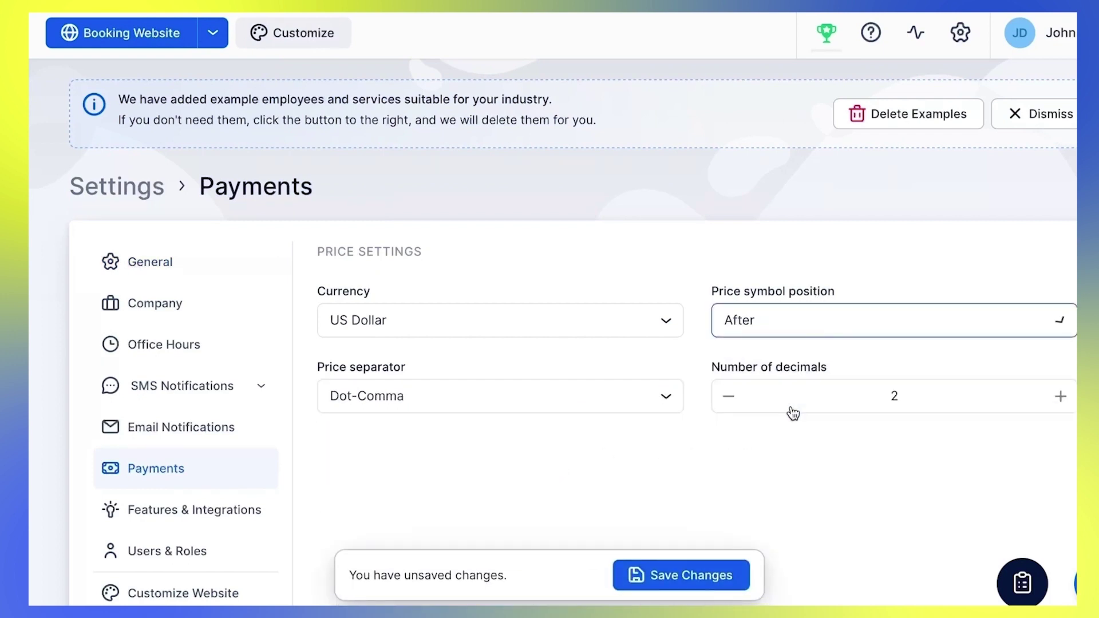
{"action": "left_click", "coordinate": [654, 585]}
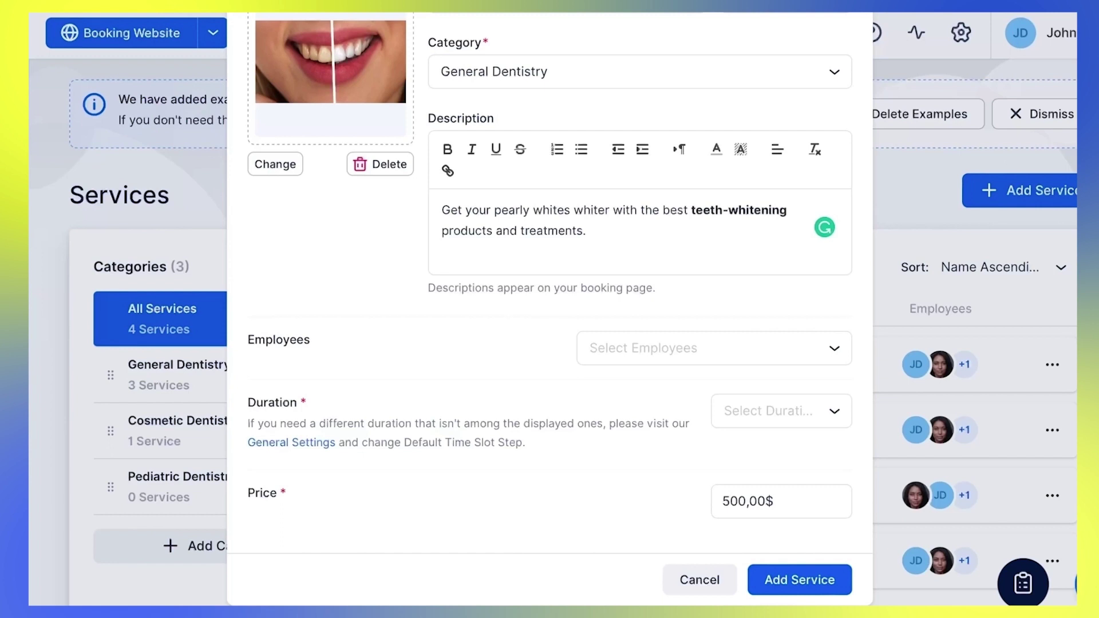
Retype the price value to check it shows in the new Dot-Comma format
{"action": "triple_click", "coordinate": [733, 501]}
{"action": "type", "text": "0$"}
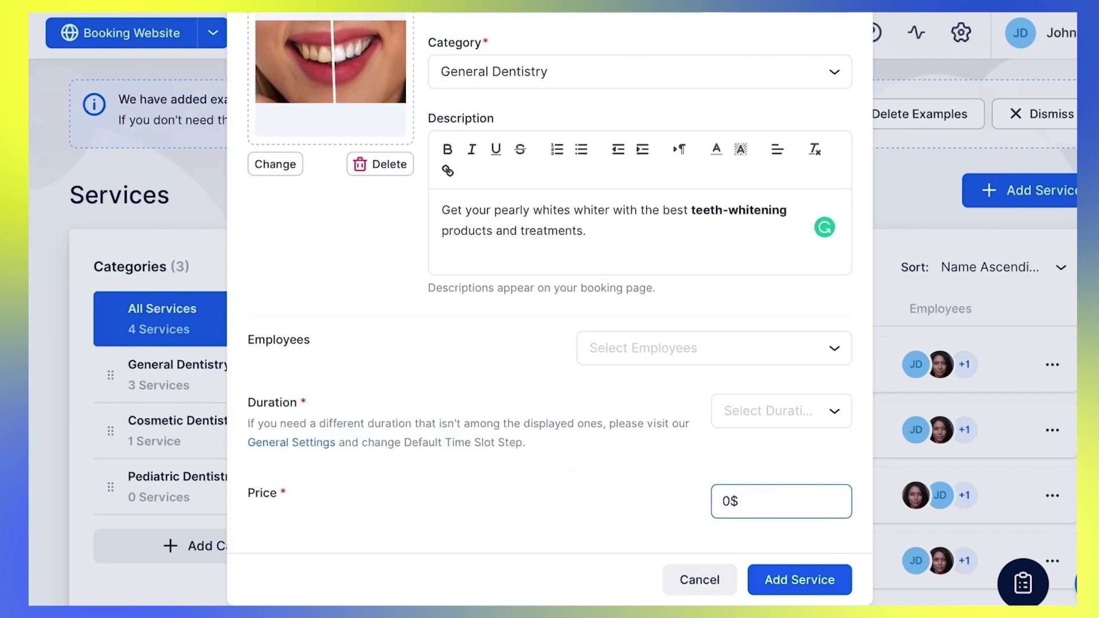
{"action": "left_click", "coordinate": [685, 493]}
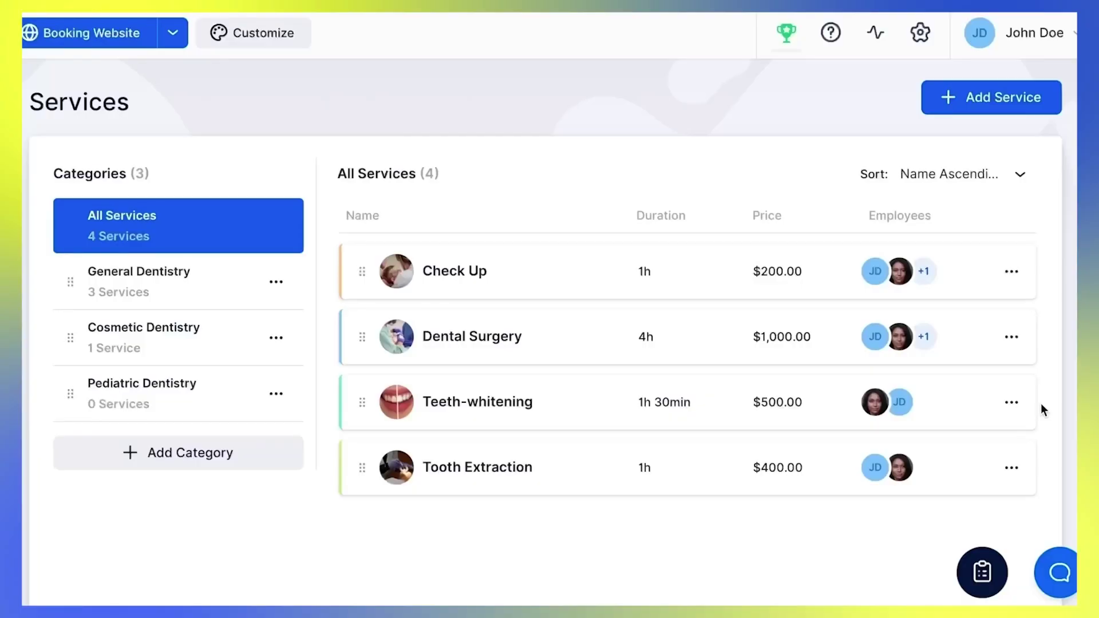
Reopen Teeth-whitening for editing and view its Settings down to duration and buffer time
{"action": "left_click", "coordinate": [1011, 404]}
{"action": "left_click", "coordinate": [996, 438]}
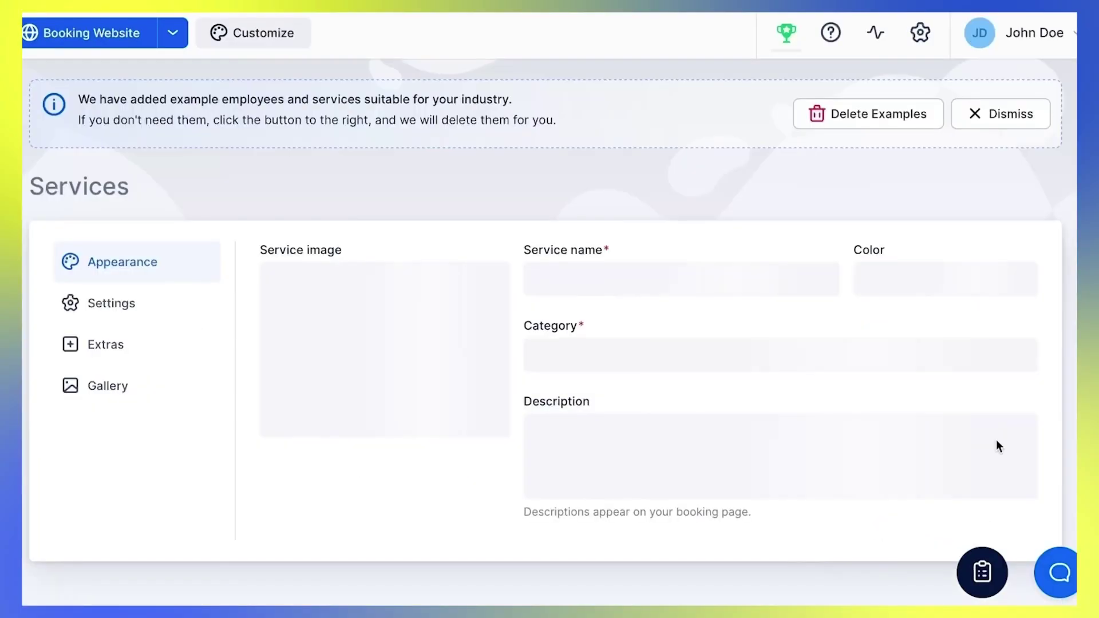
{"action": "scroll", "coordinate": [937, 442], "scroll_direction": "down", "scroll_amount": 1}
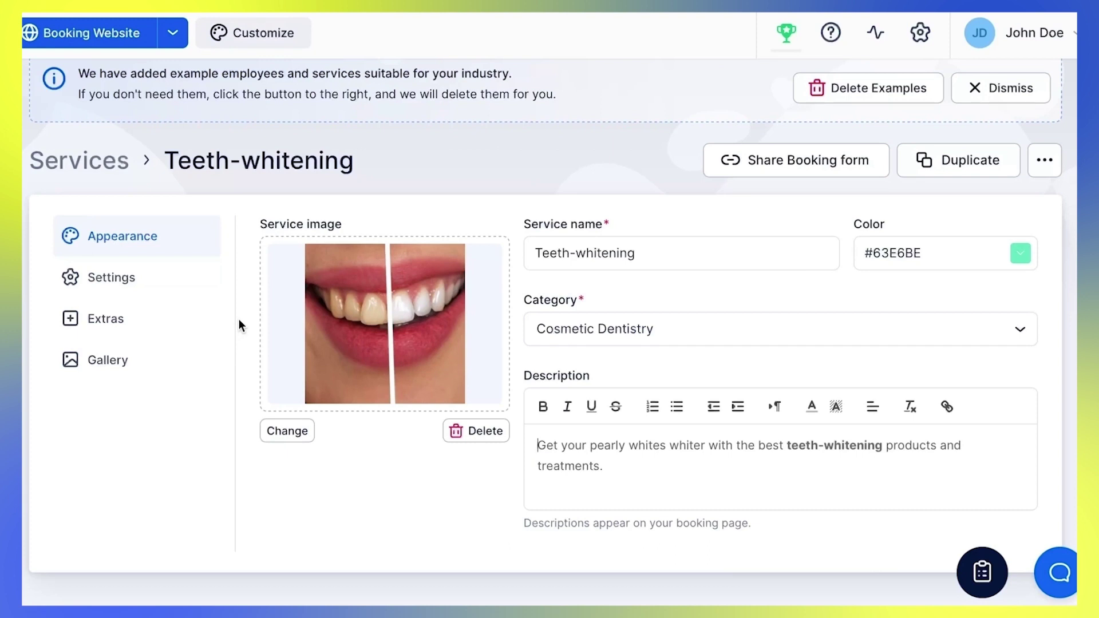
{"action": "left_click", "coordinate": [215, 294]}
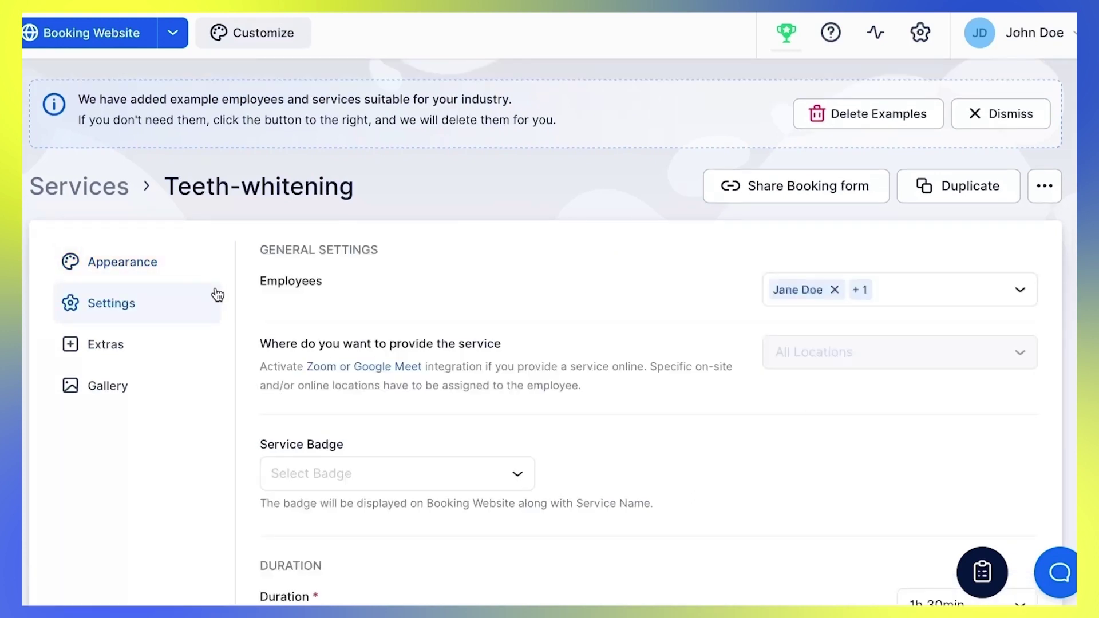
{"action": "scroll", "coordinate": [241, 329], "scroll_direction": "down", "scroll_amount": 3}
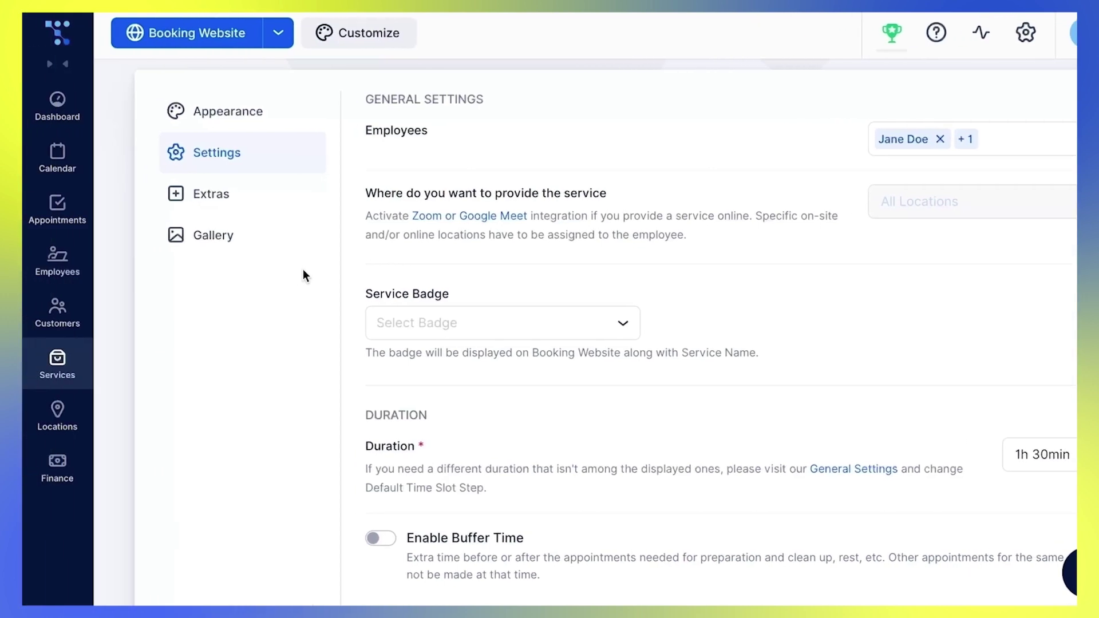
Change the example employee's location to Clinic no. 1 and save
{"action": "left_click", "coordinate": [67, 265]}
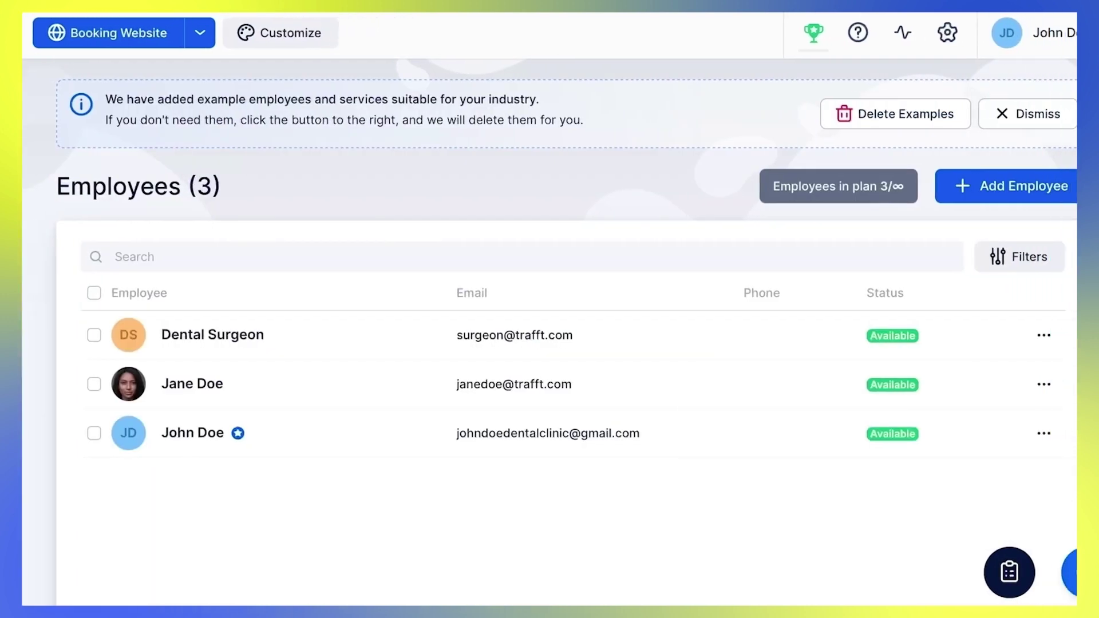
{"action": "left_click", "coordinate": [1025, 434]}
{"action": "left_click", "coordinate": [984, 468]}
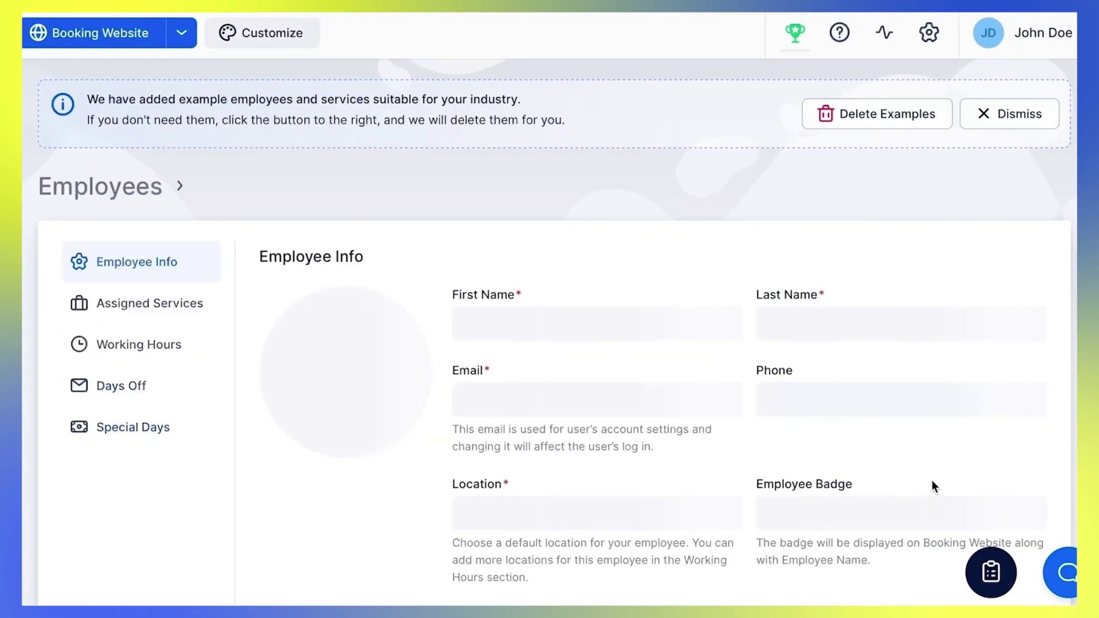
{"action": "left_click", "coordinate": [599, 422]}
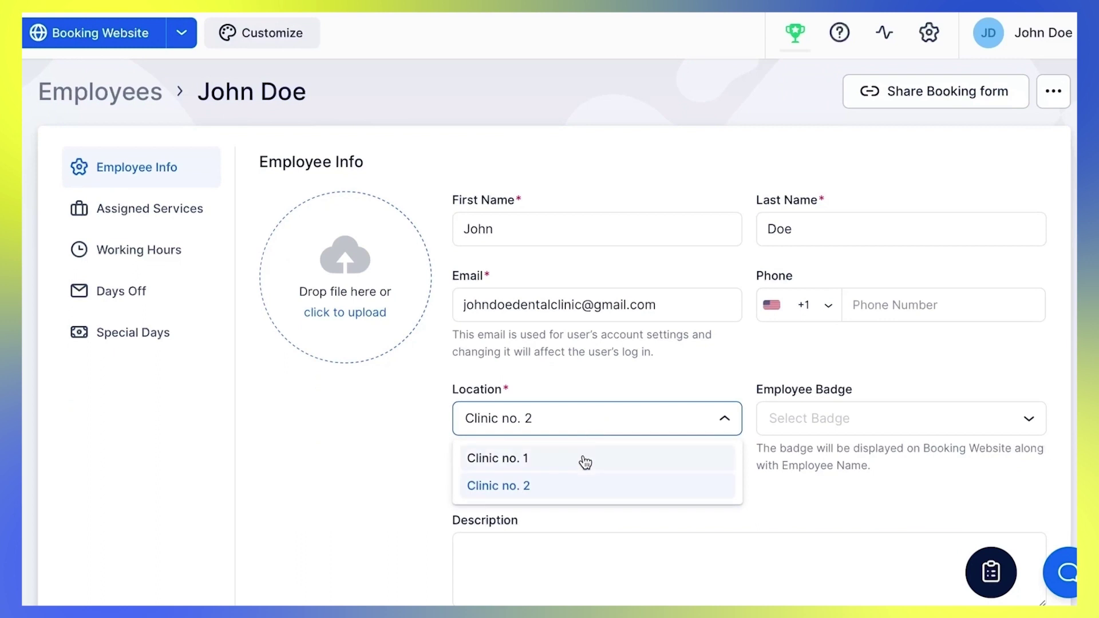
{"action": "left_click", "coordinate": [583, 459]}
{"action": "left_click", "coordinate": [624, 564]}
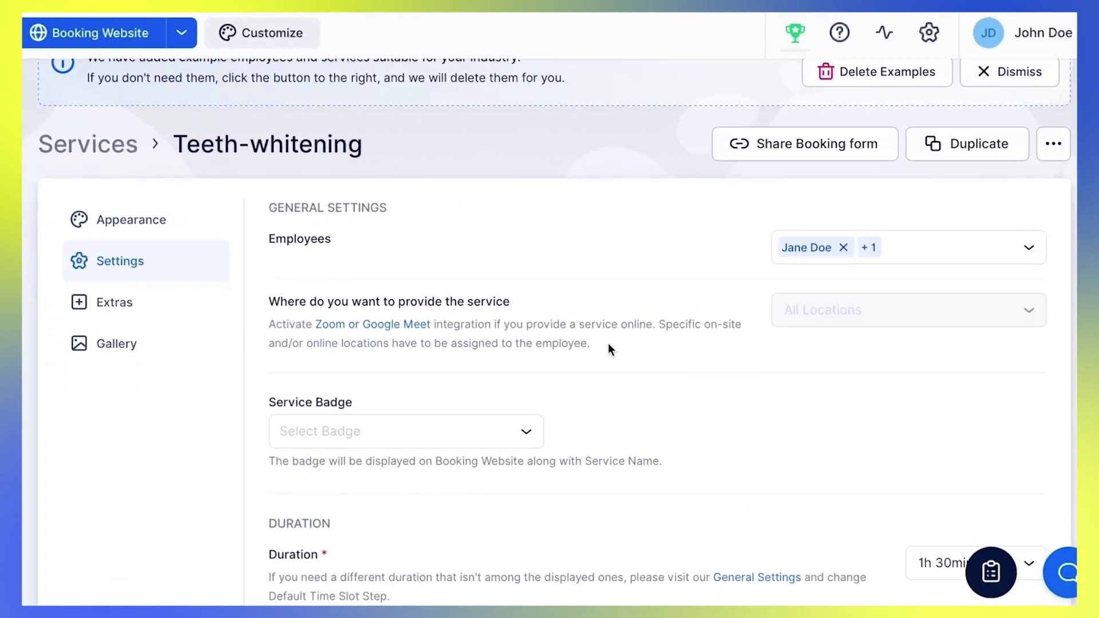
{"action": "scroll", "coordinate": [608, 343], "scroll_direction": "down", "scroll_amount": 5}
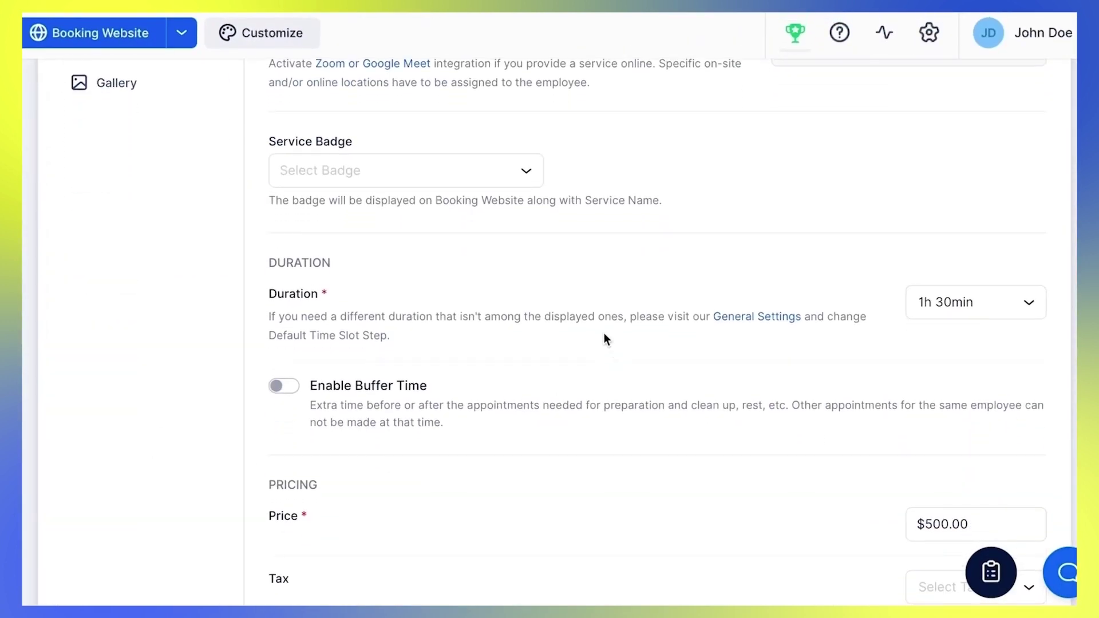
Create a purple (#B197FC) service badge labelled 'New Badge' in Manage Badges
{"action": "left_click", "coordinate": [531, 176]}
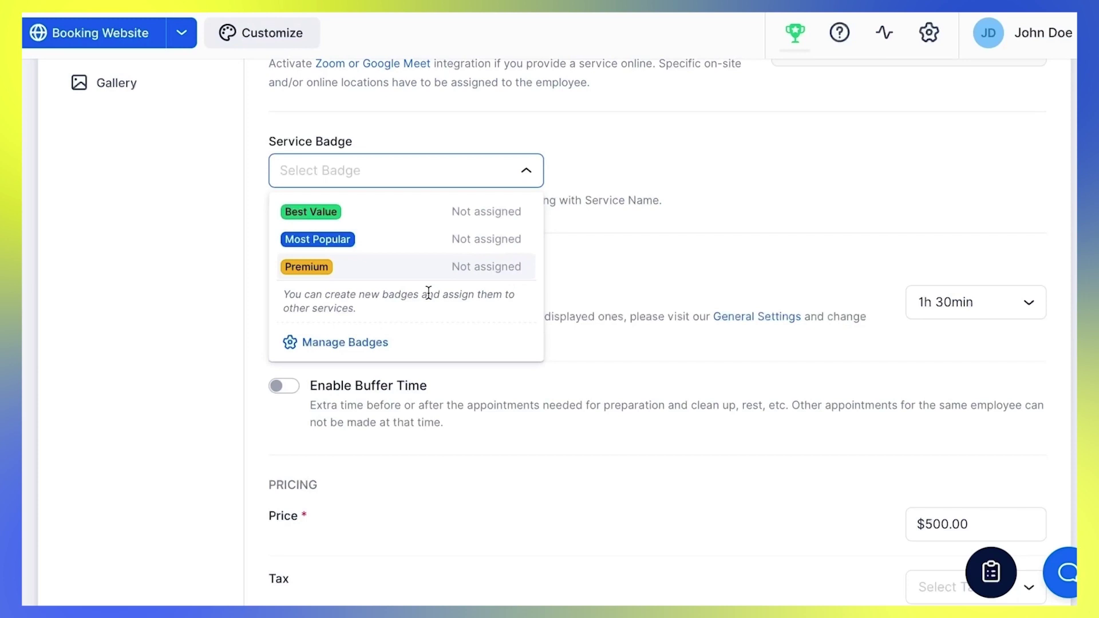
{"action": "left_click", "coordinate": [388, 346]}
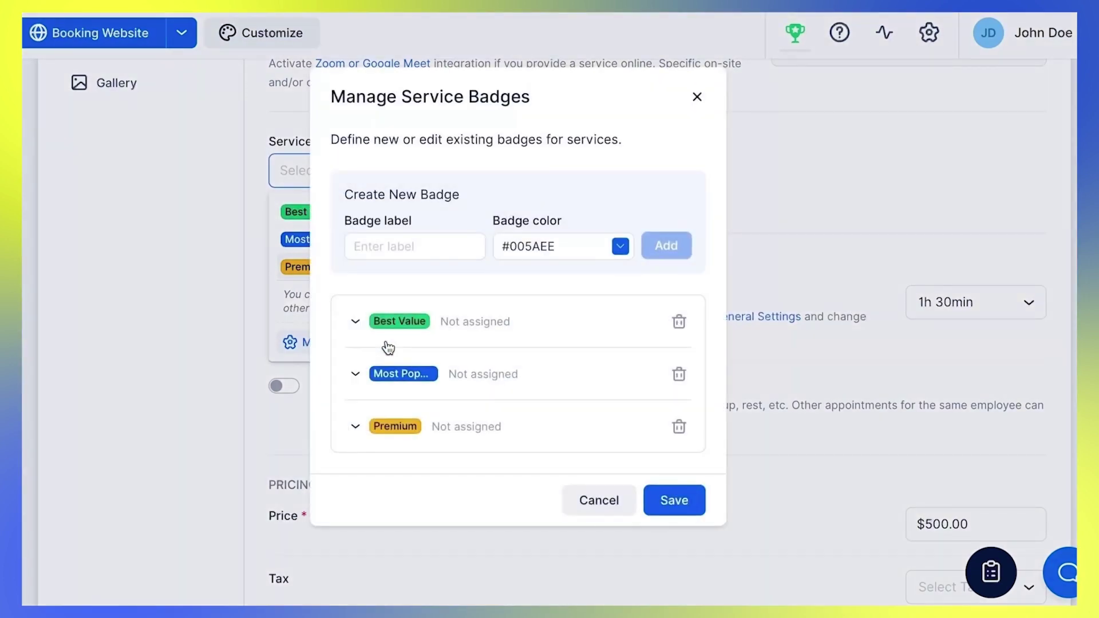
{"action": "left_click", "coordinate": [400, 244]}
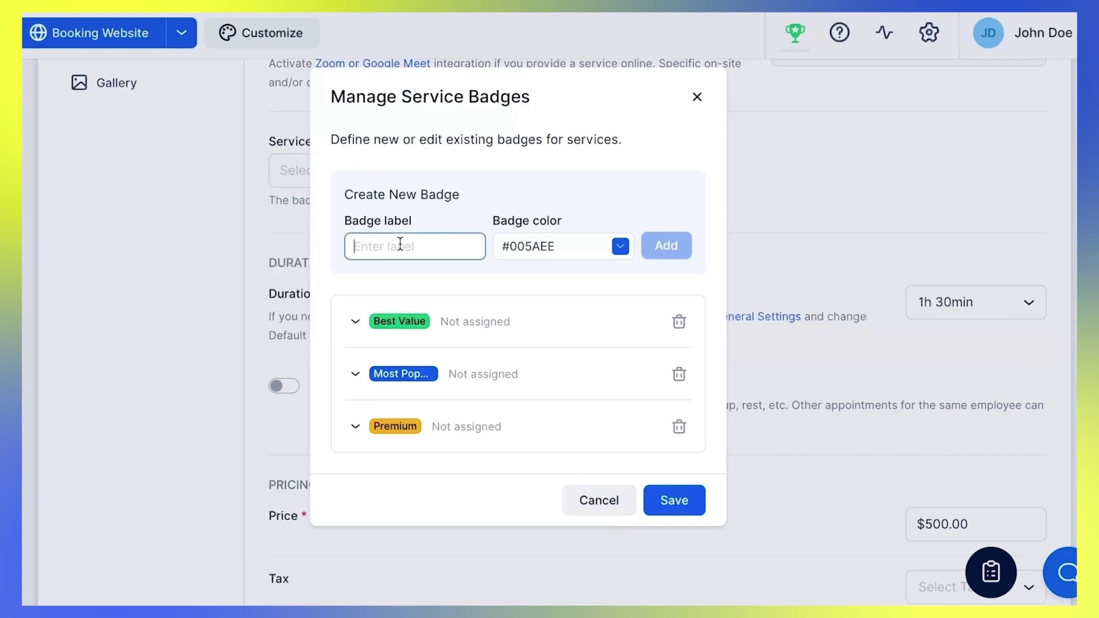
{"action": "type", "text": "New "}
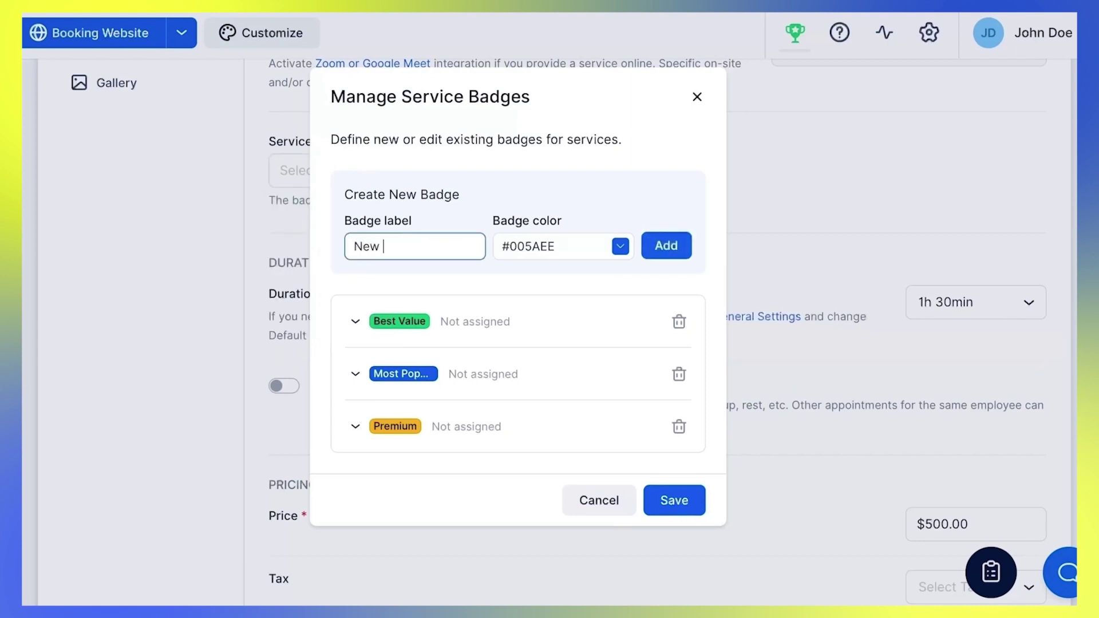
{"action": "type", "text": "Badge"}
{"action": "left_click", "coordinate": [621, 246]}
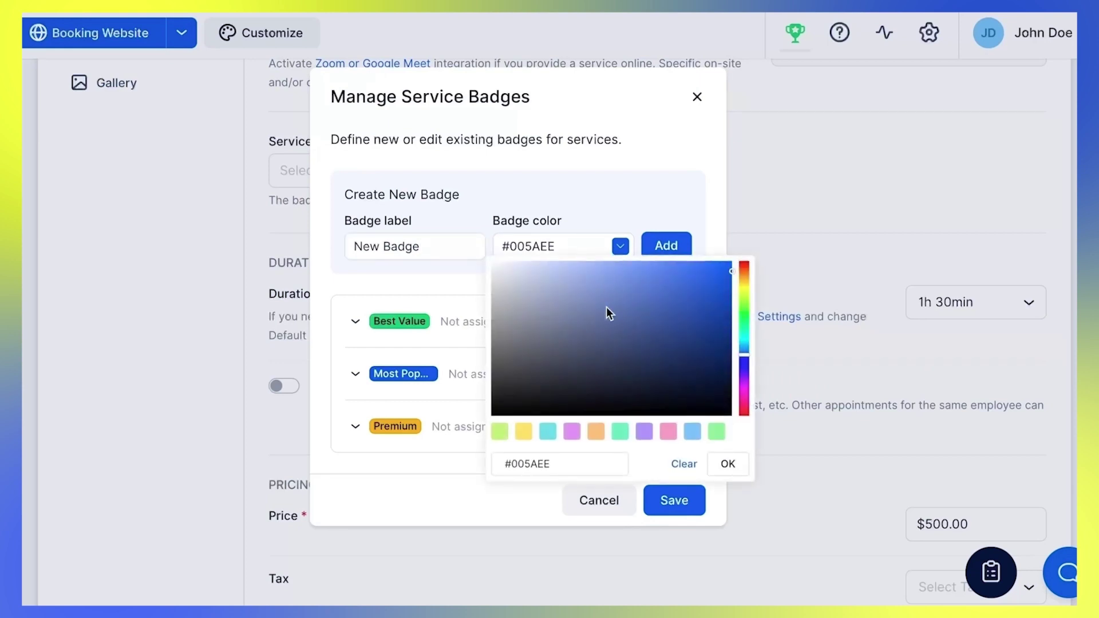
{"action": "left_click", "coordinate": [639, 343]}
{"action": "left_click", "coordinate": [645, 431]}
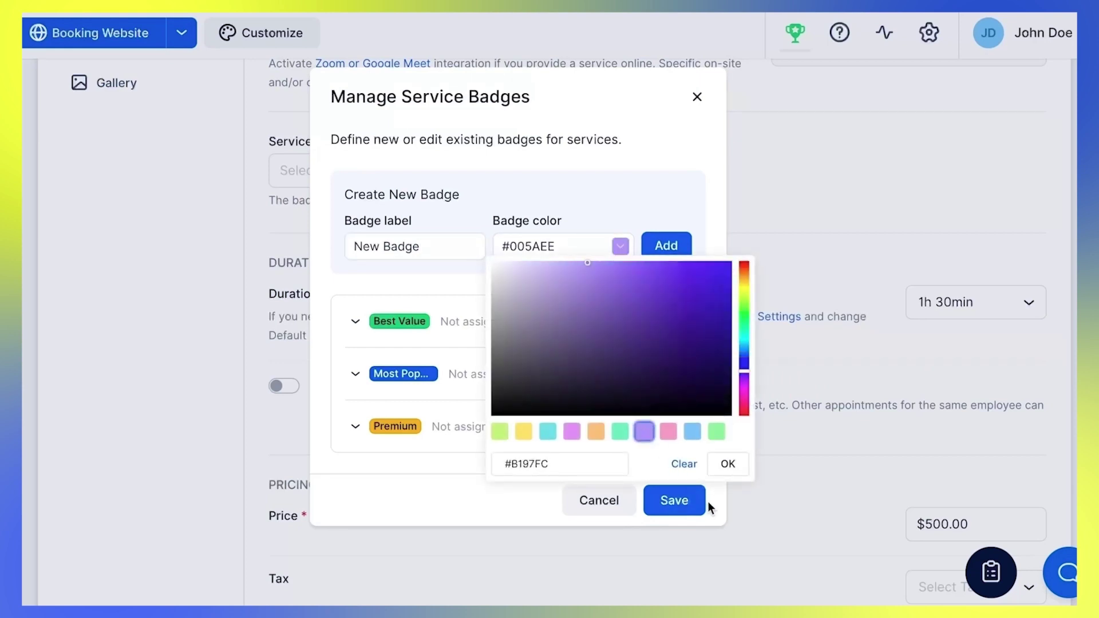
{"action": "left_click", "coordinate": [728, 465]}
{"action": "left_click", "coordinate": [672, 247]}
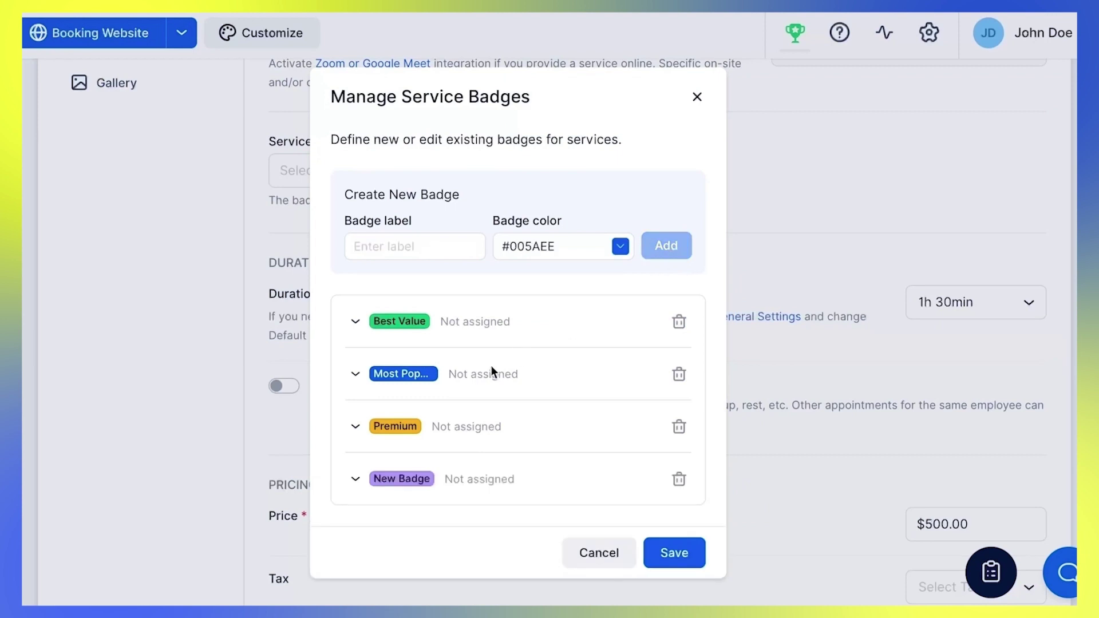
Expand the Best Value badge's label for editing and save the badge list
{"action": "left_click", "coordinate": [351, 325]}
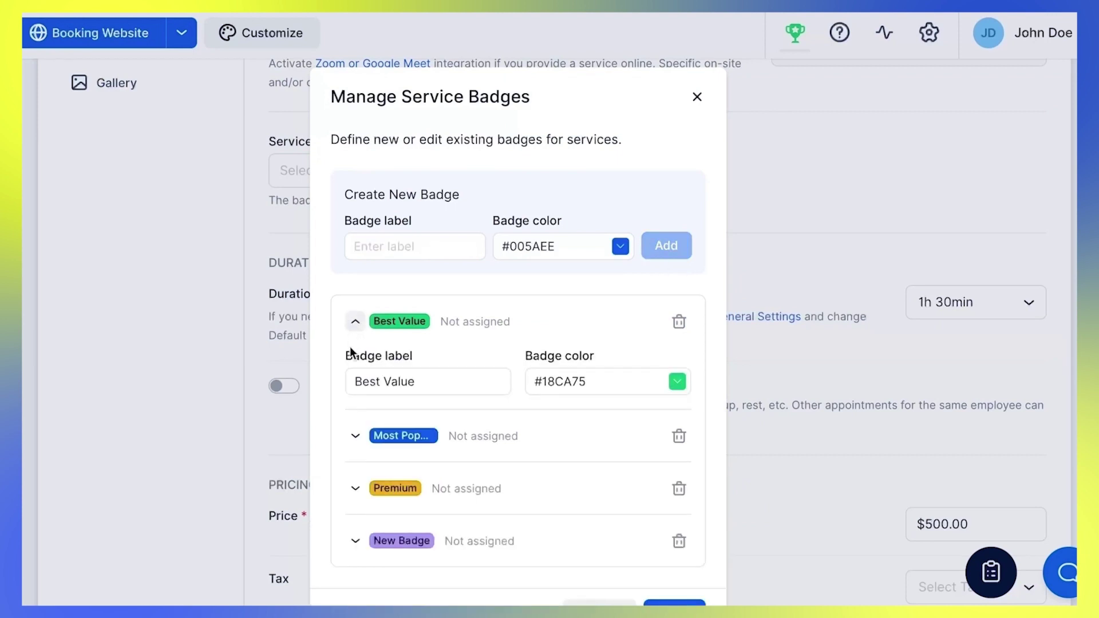
{"action": "left_click", "coordinate": [438, 387]}
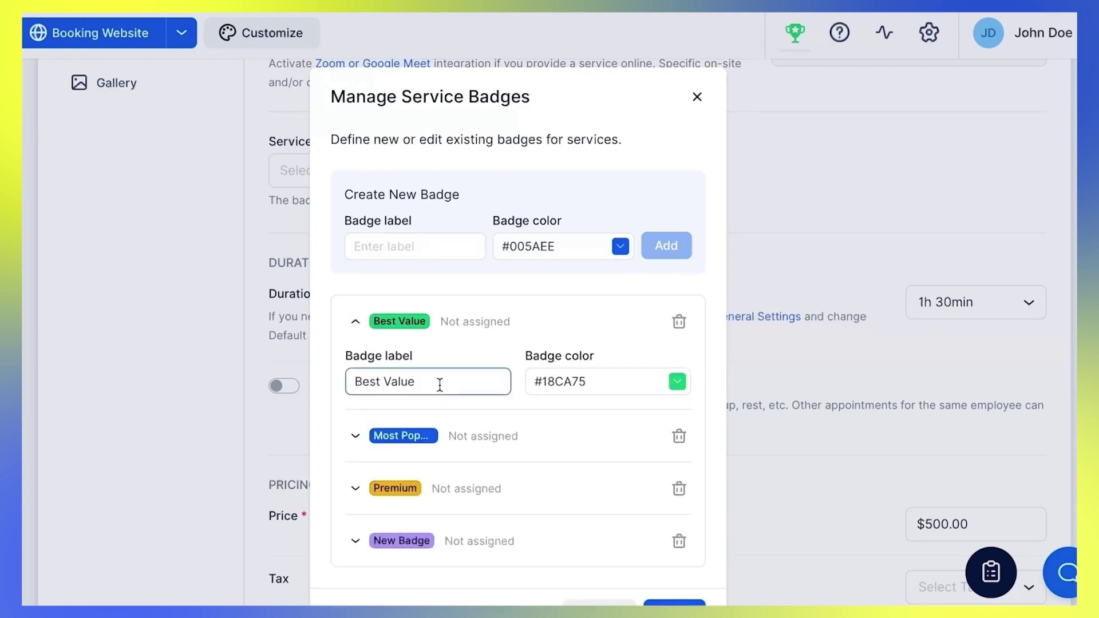
{"action": "scroll", "coordinate": [440, 384], "scroll_direction": "down", "scroll_amount": 2}
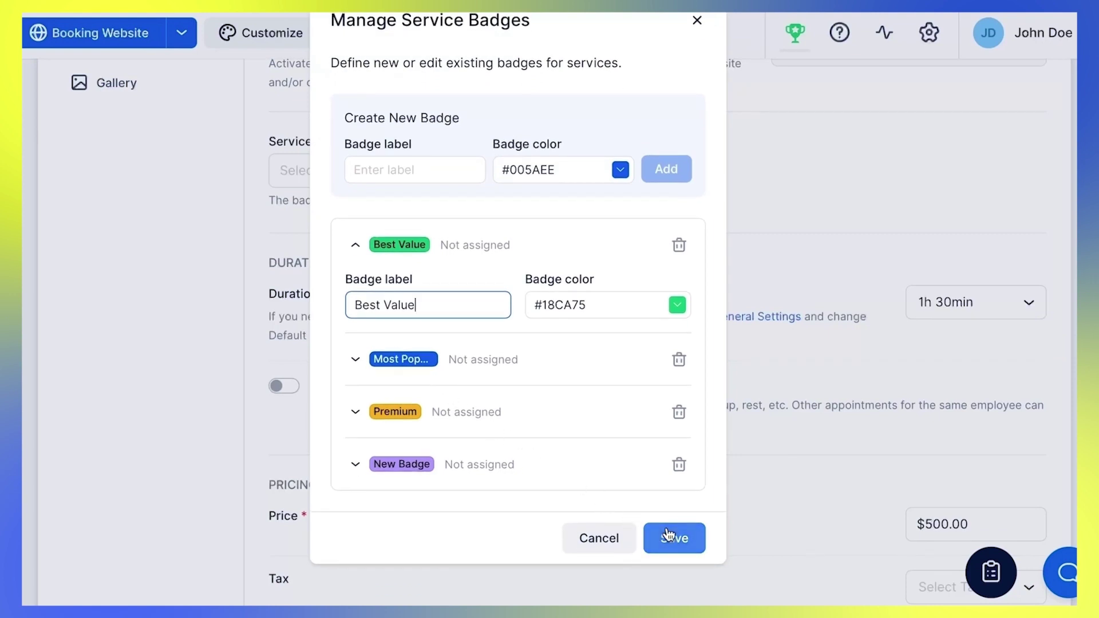
{"action": "left_click", "coordinate": [669, 533]}
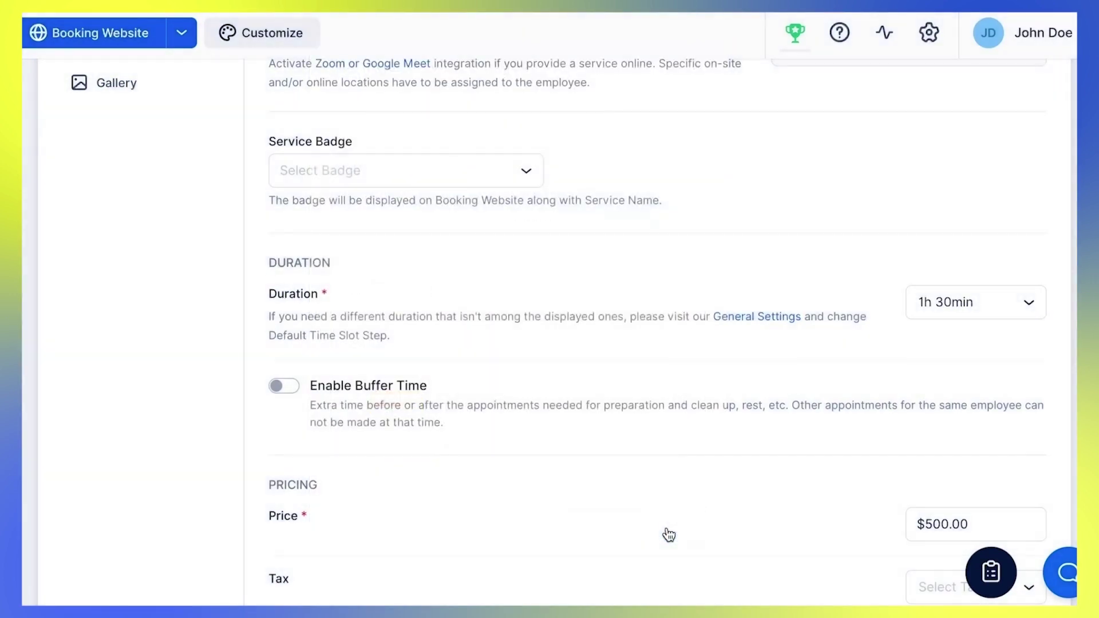
Switch on Enable Buffer Time for the Teeth-whitening service
{"action": "scroll", "coordinate": [668, 532], "scroll_direction": "down", "scroll_amount": 3}
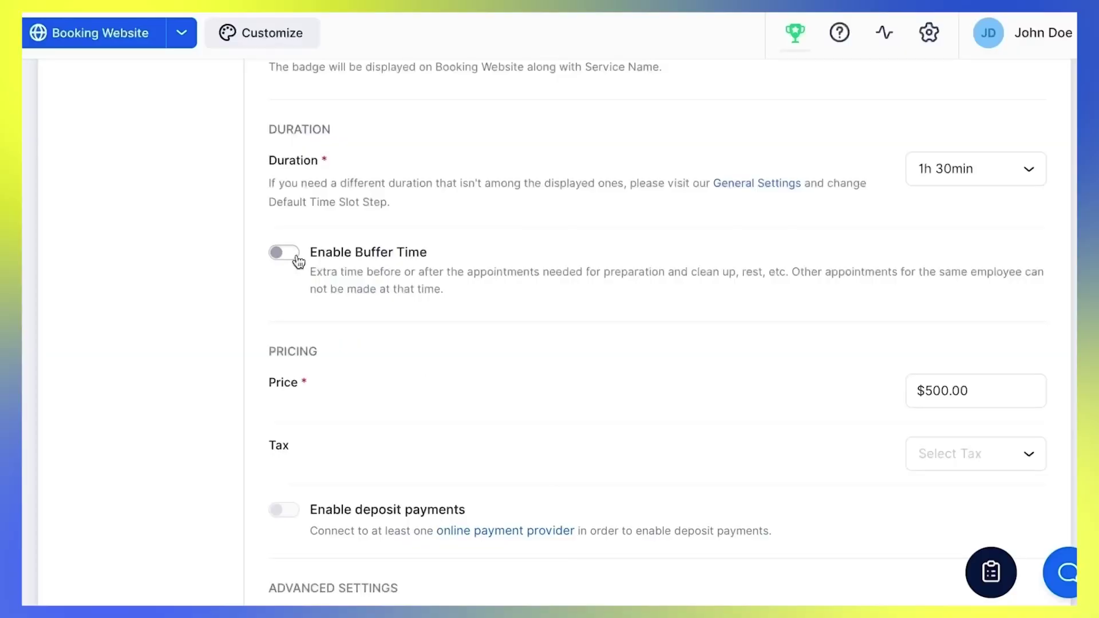
{"action": "left_click", "coordinate": [298, 261]}
{"action": "scroll", "coordinate": [248, 329], "scroll_direction": "down", "scroll_amount": 2}
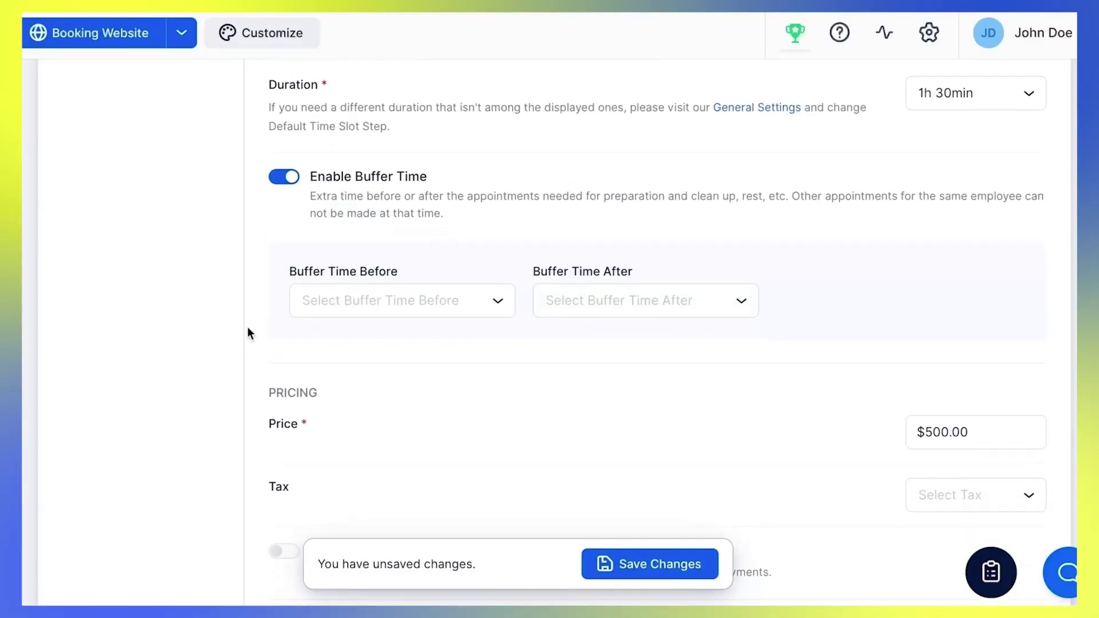
{"action": "scroll", "coordinate": [248, 328], "scroll_direction": "down", "scroll_amount": 2}
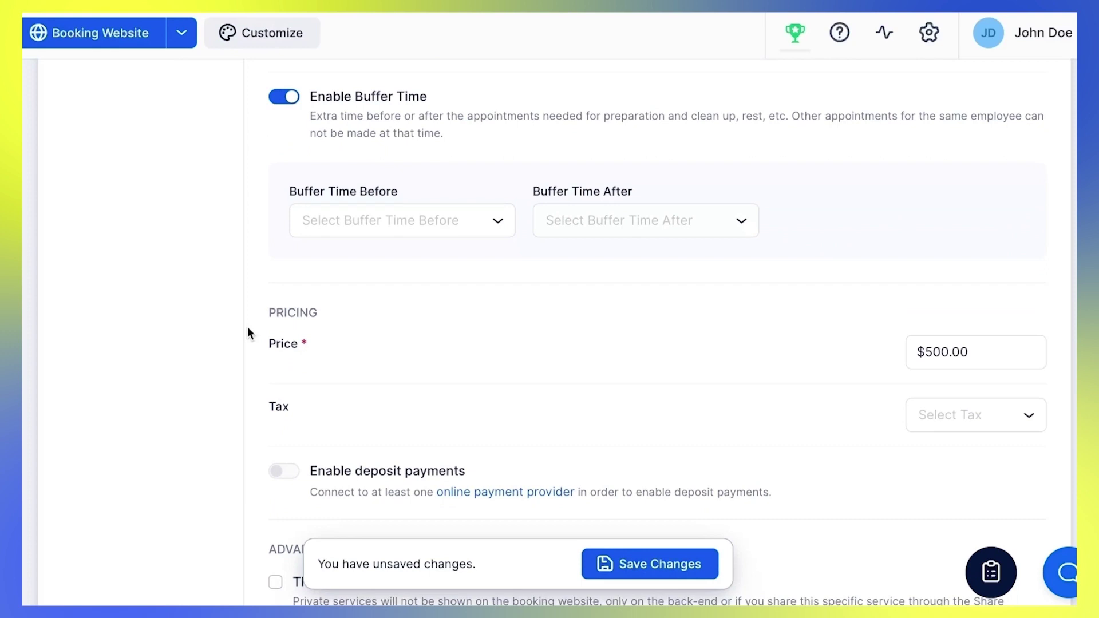
Browse the Buffer Time Before options without choosing one, then check which taxes can apply
{"action": "left_click", "coordinate": [499, 226]}
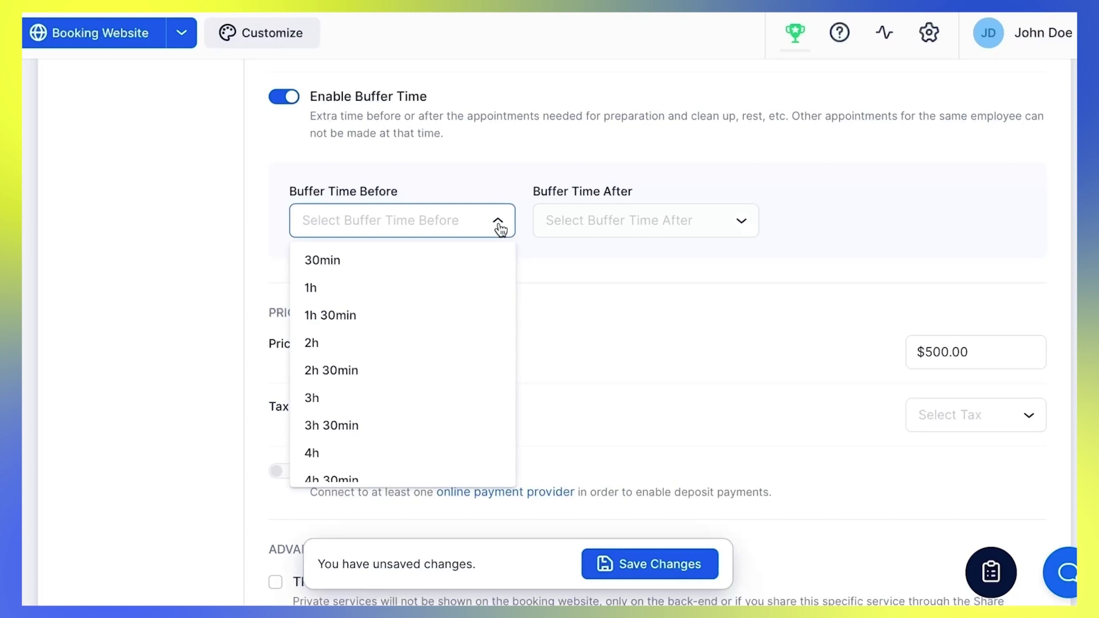
{"action": "left_click", "coordinate": [520, 251]}
{"action": "scroll", "coordinate": [521, 252], "scroll_direction": "down", "scroll_amount": 3}
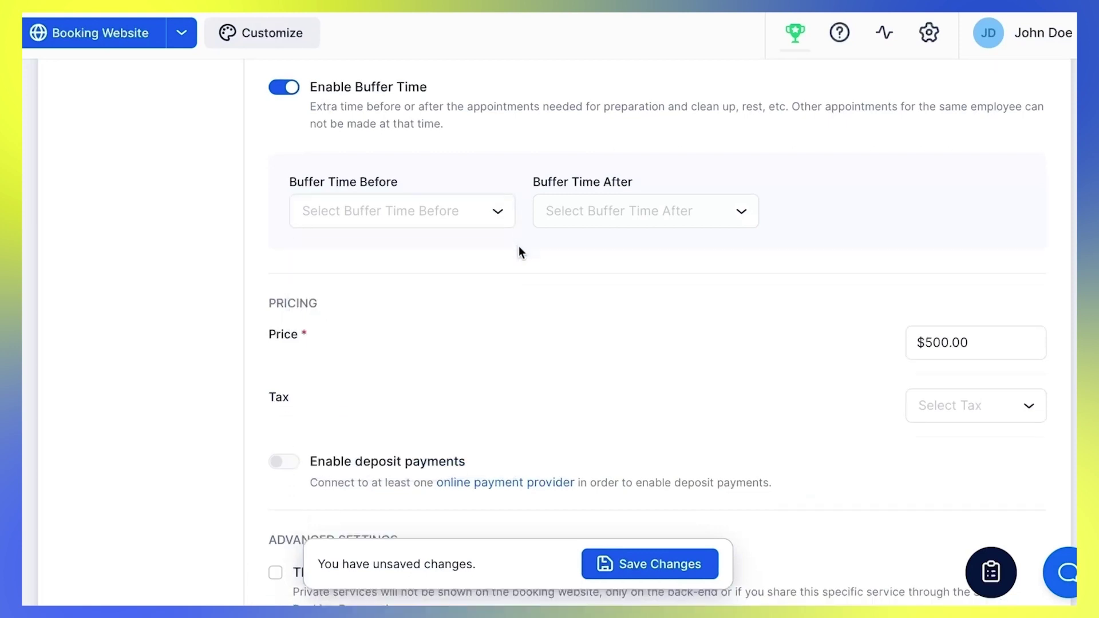
{"action": "scroll", "coordinate": [519, 252], "scroll_direction": "down", "scroll_amount": 1}
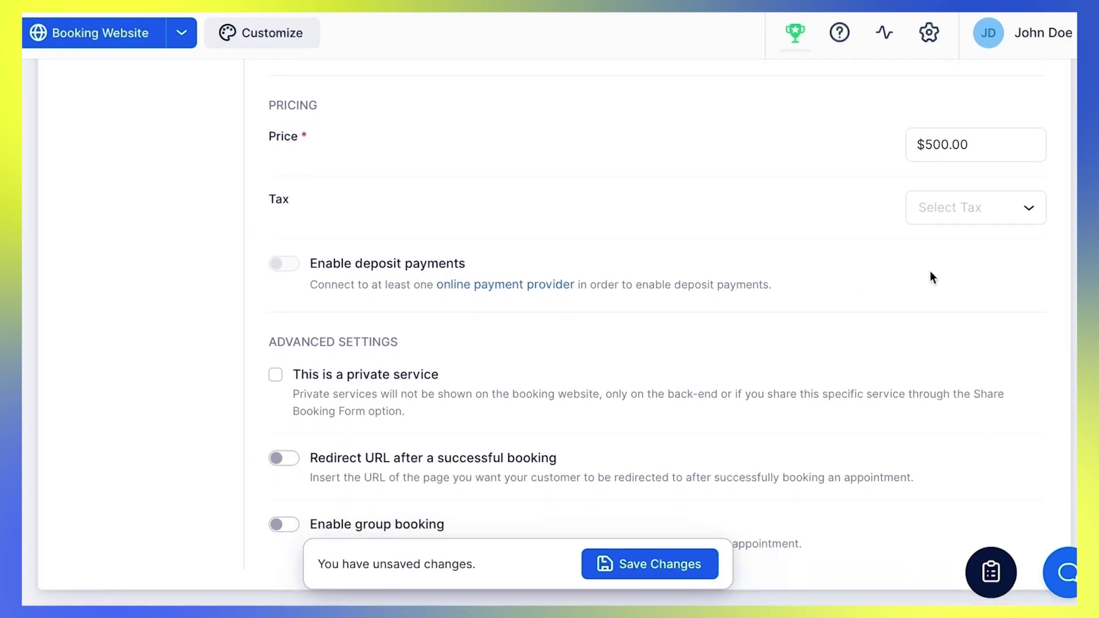
{"action": "left_click", "coordinate": [1032, 213]}
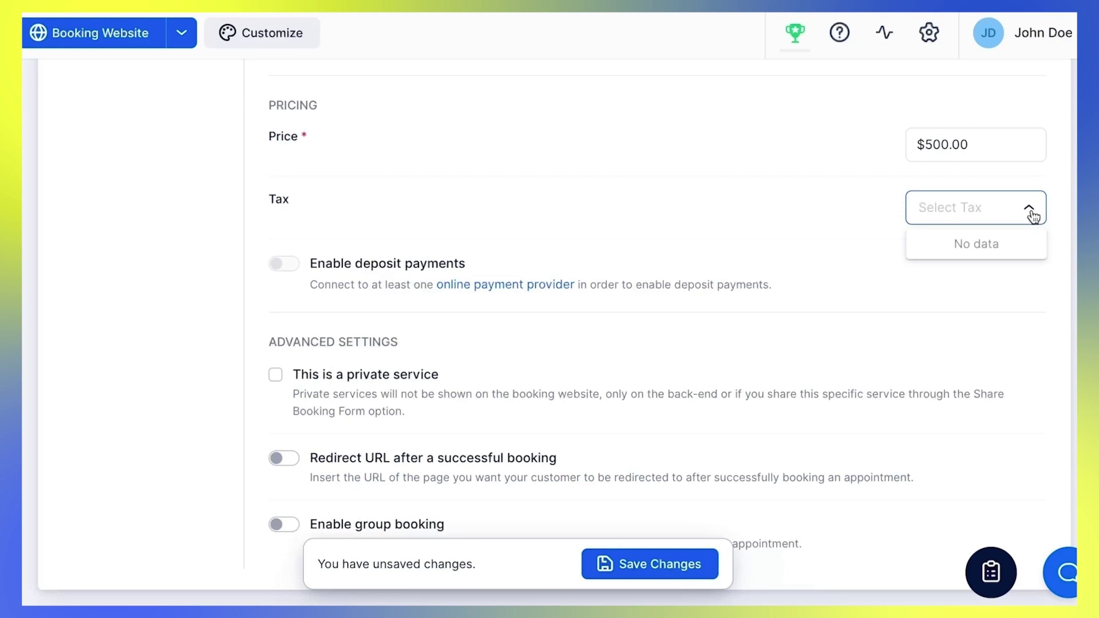
Close the empty Tax list and mark Teeth-whitening as a private service
{"action": "left_click", "coordinate": [1031, 213]}
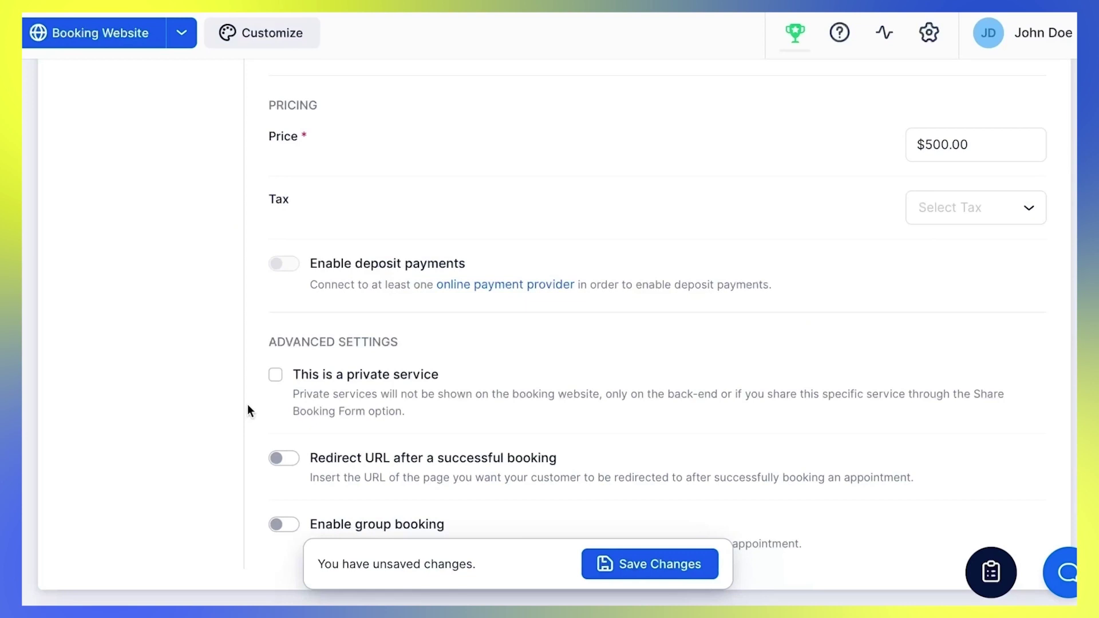
{"action": "left_click", "coordinate": [277, 377]}
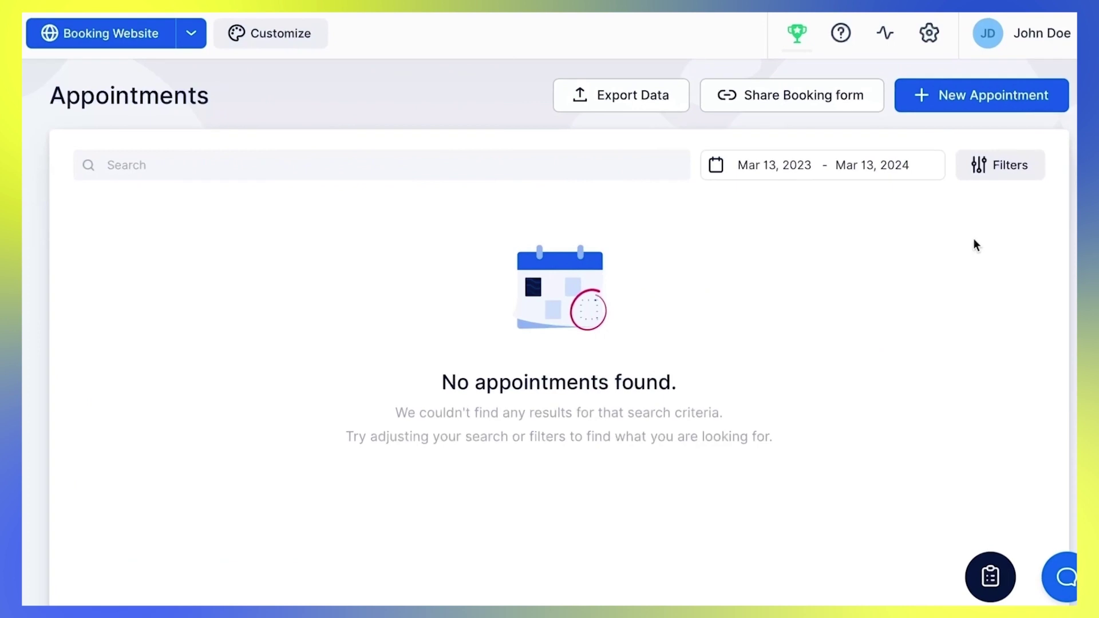
Open Customize › General to view the booking form embed code and customer account settings
{"action": "left_click", "coordinate": [869, 113]}
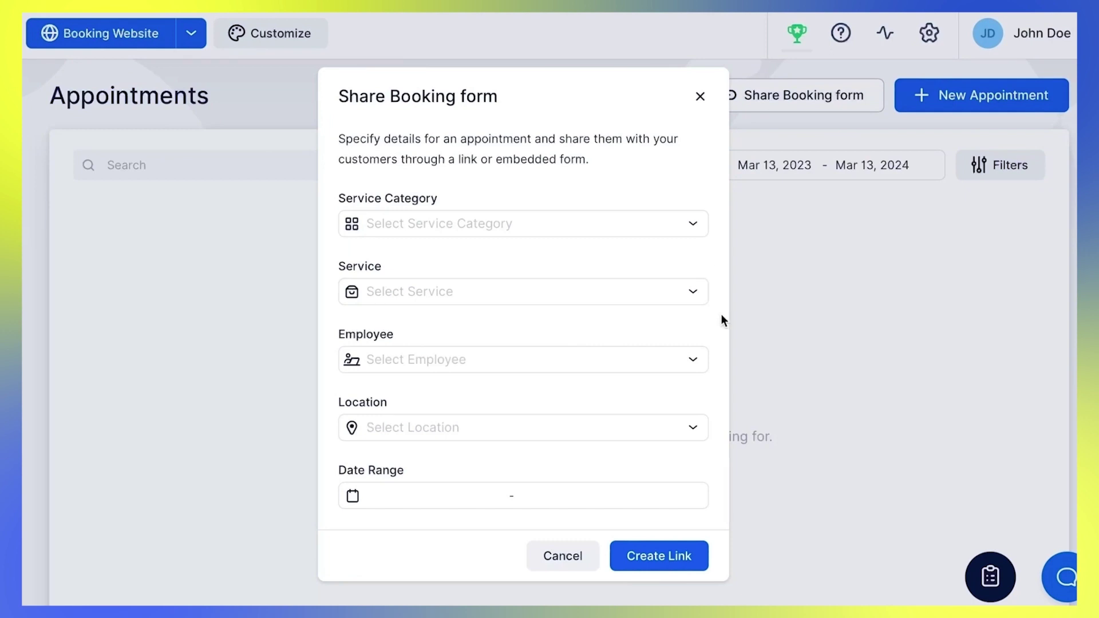
{"action": "left_click", "coordinate": [674, 498]}
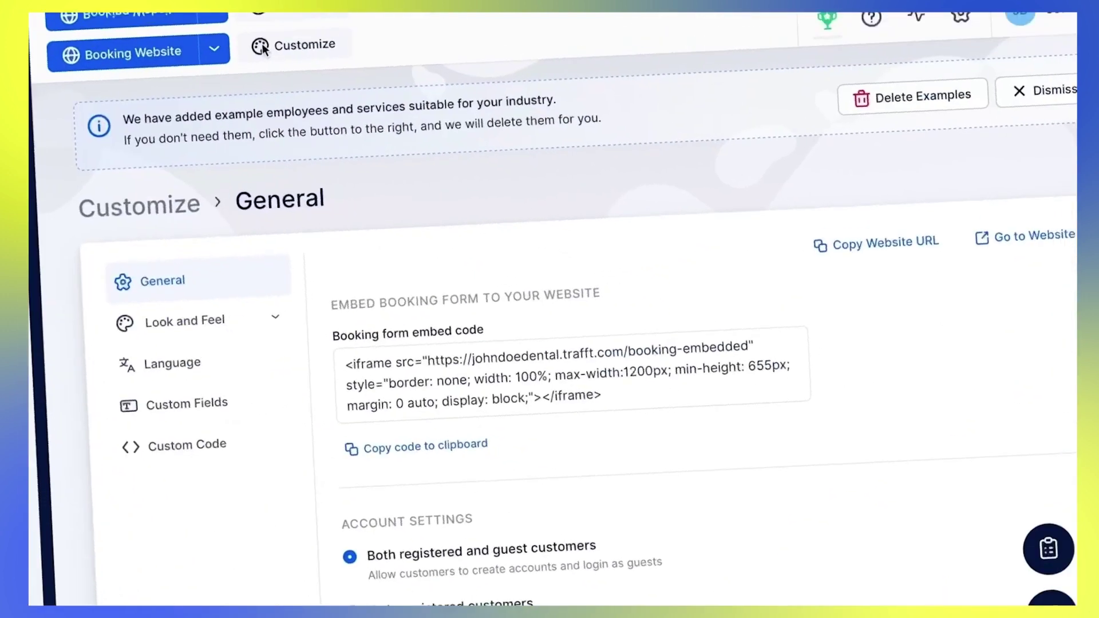
Expand Look and Feel and browse the Layout Settings themes, colours and fonts
{"action": "left_click", "coordinate": [265, 305]}
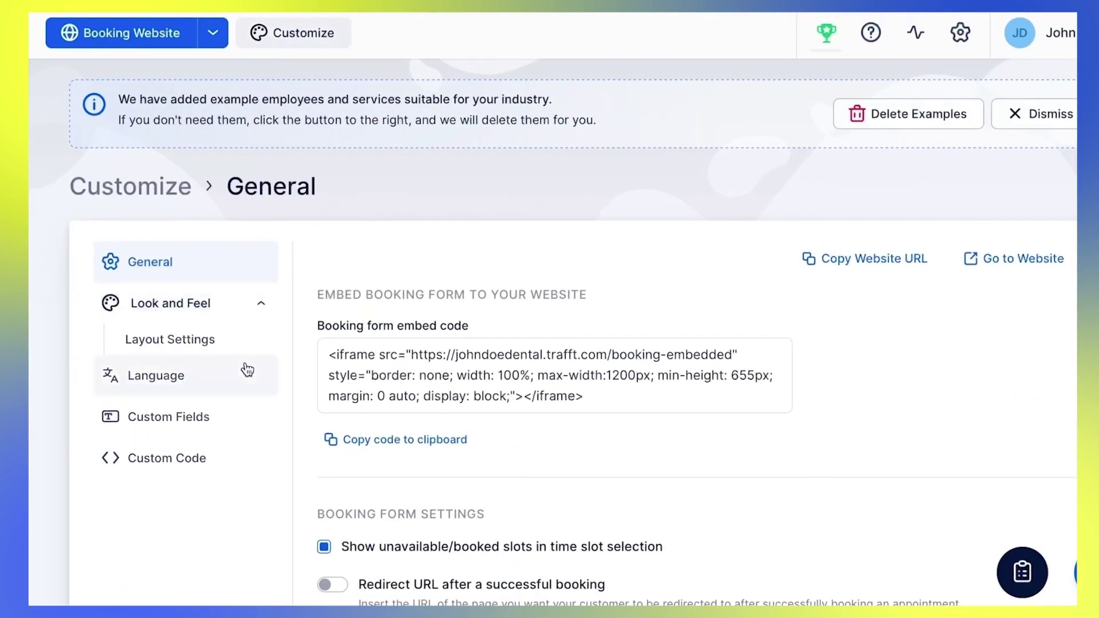
{"action": "left_click", "coordinate": [244, 344]}
{"action": "scroll", "coordinate": [301, 424], "scroll_direction": "down", "scroll_amount": 20}
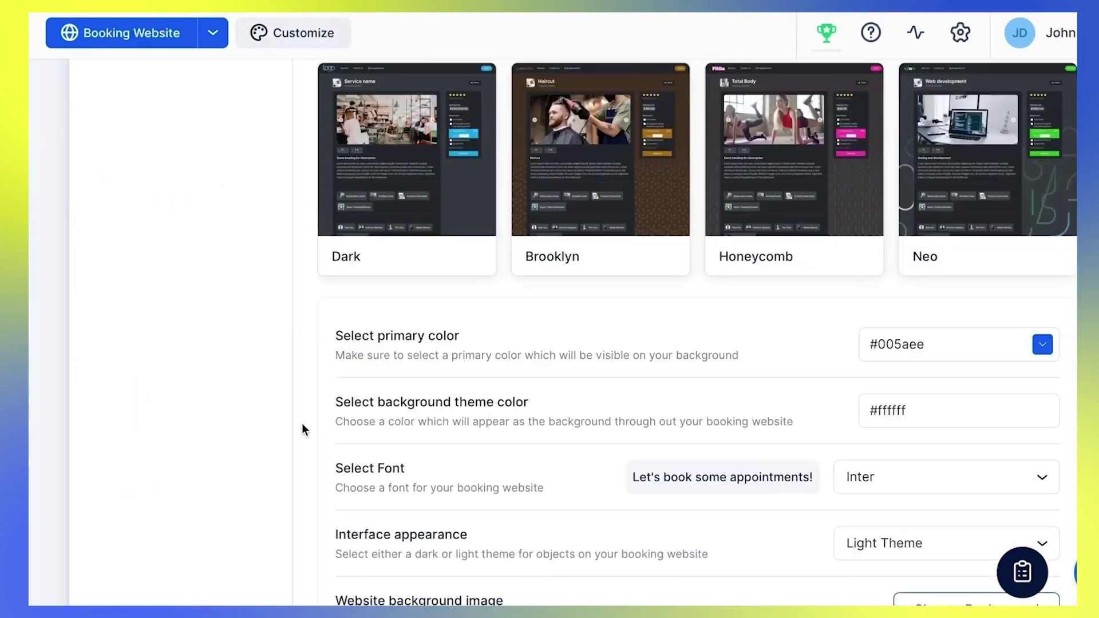
{"action": "scroll", "coordinate": [301, 429], "scroll_direction": "down", "scroll_amount": 1}
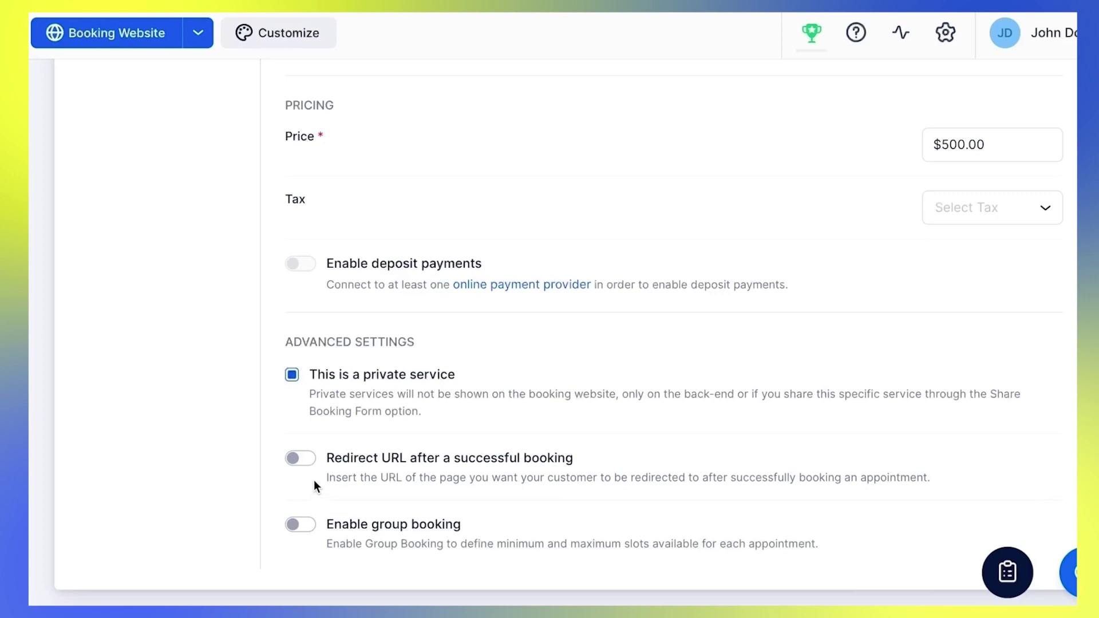
Turn on Redirect URL and group booking with a Max Capacity of 5
{"action": "left_click", "coordinate": [311, 458]}
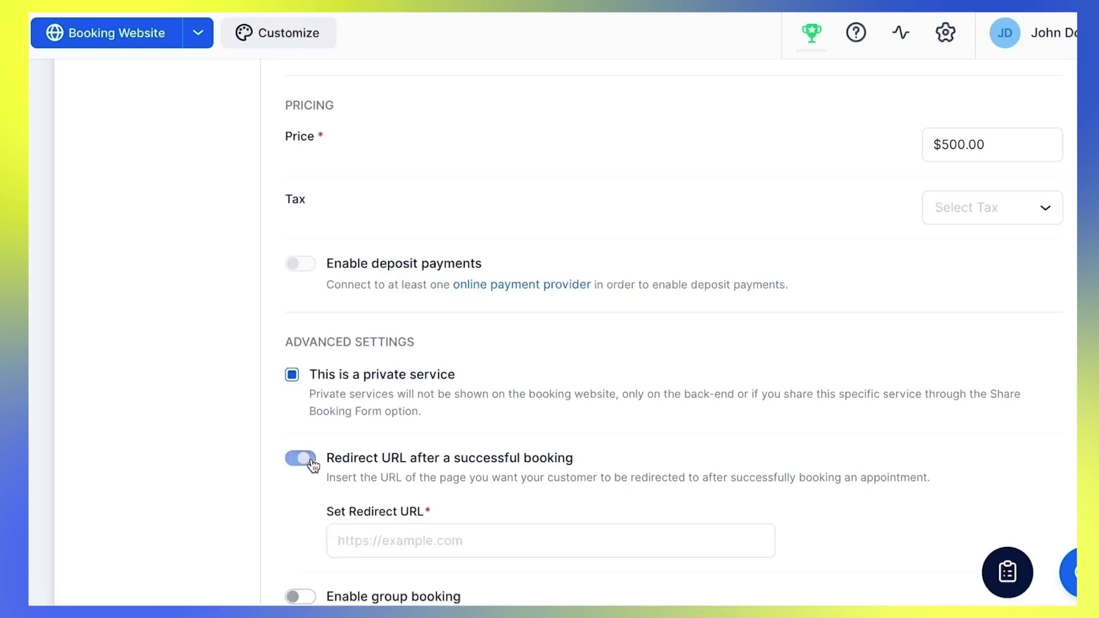
{"action": "scroll", "coordinate": [308, 500], "scroll_direction": "down", "scroll_amount": 2}
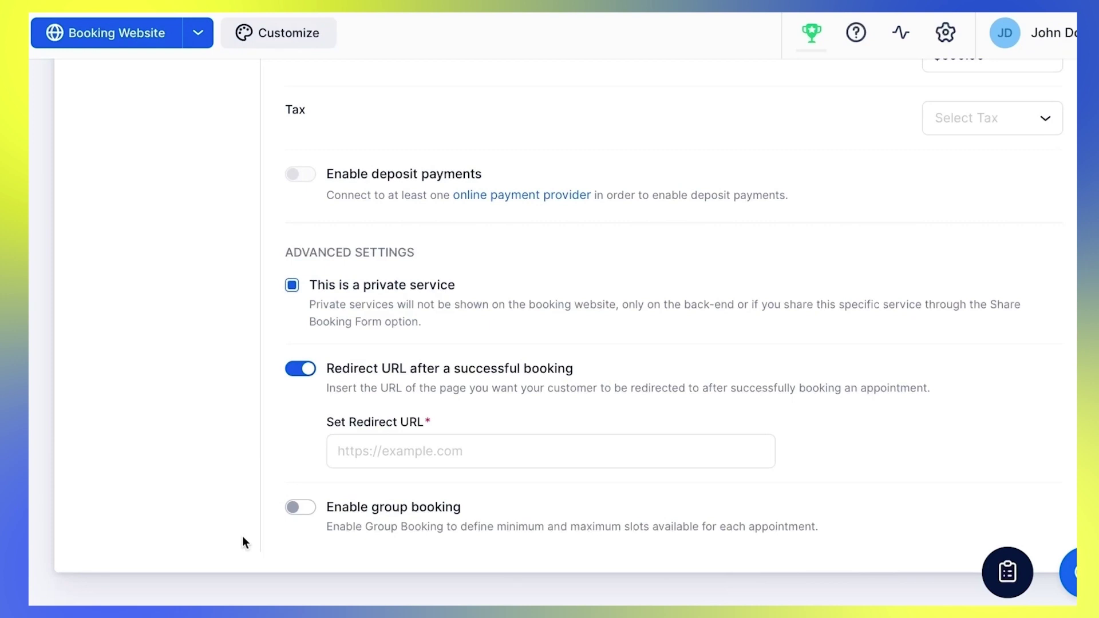
{"action": "left_click", "coordinate": [312, 516]}
{"action": "scroll", "coordinate": [312, 514], "scroll_direction": "down", "scroll_amount": 2}
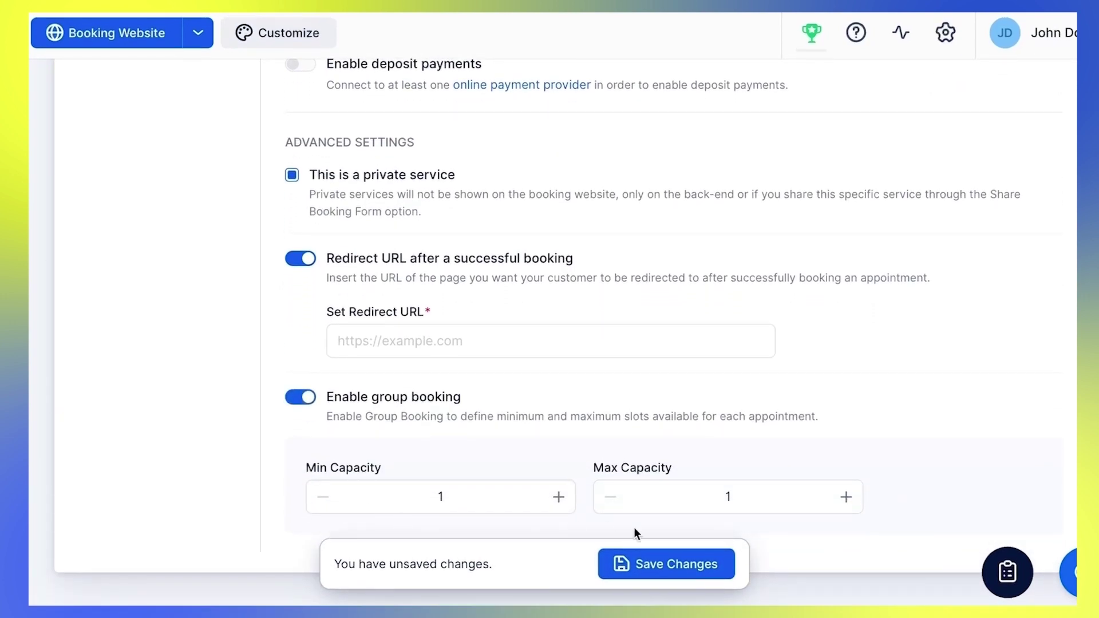
{"action": "left_click", "coordinate": [743, 494]}
{"action": "key", "text": "BackSpace"}
{"action": "type", "text": "5"}
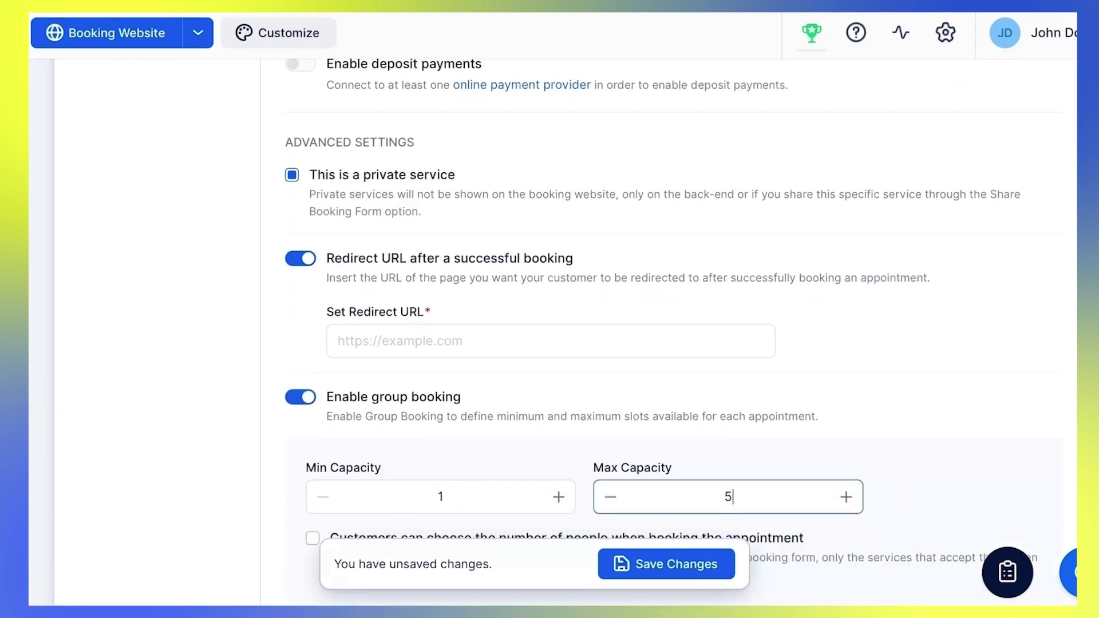
{"action": "scroll", "coordinate": [819, 478], "scroll_direction": "down", "scroll_amount": 1}
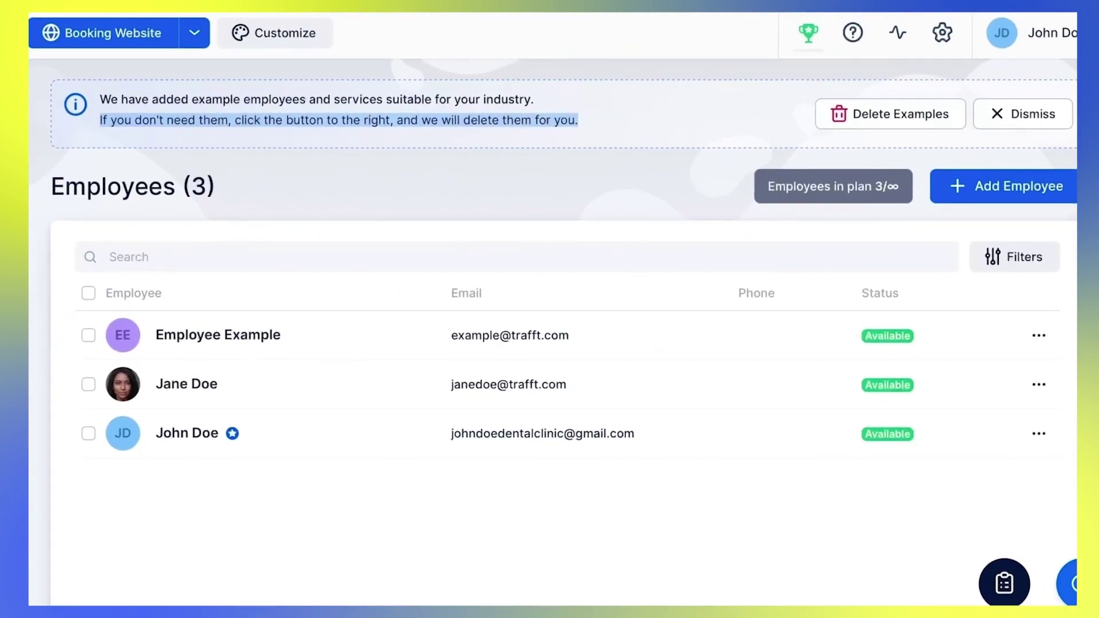
Edit the third employee and review their assigned services, including Teeth-whitening's capacity
{"action": "left_click", "coordinate": [1038, 433]}
{"action": "left_click", "coordinate": [1011, 467]}
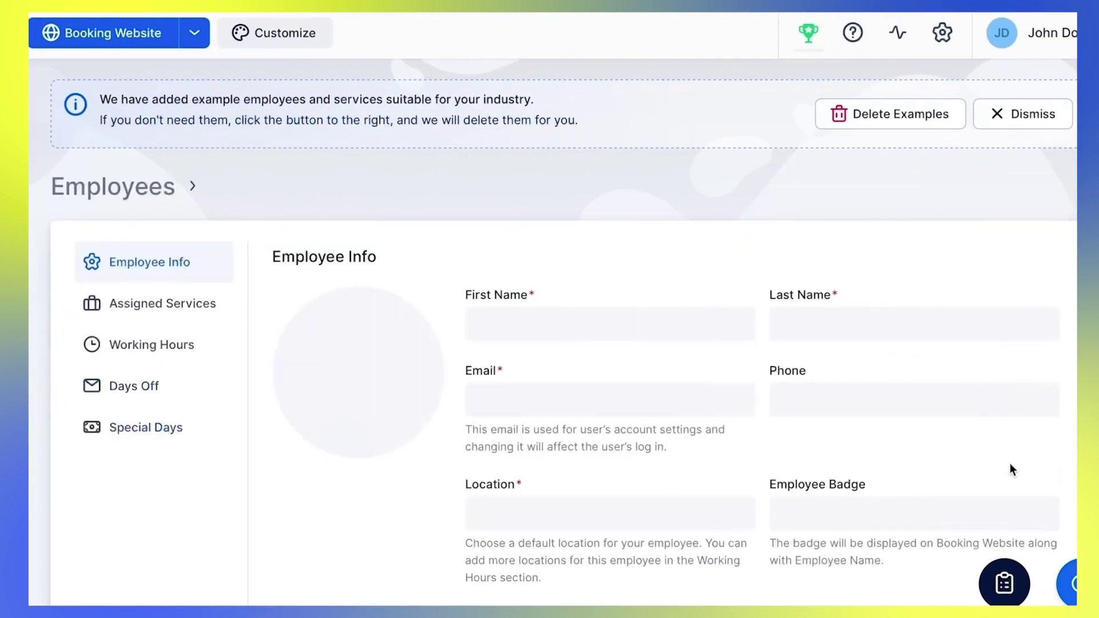
{"action": "scroll", "coordinate": [949, 476], "scroll_direction": "down", "scroll_amount": 3}
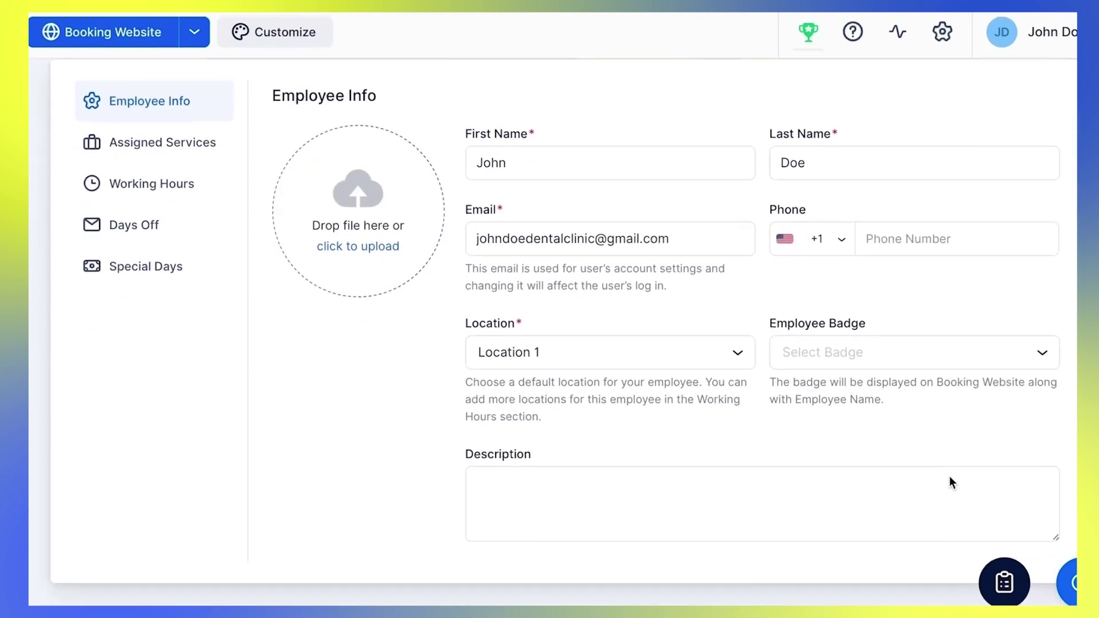
{"action": "left_click", "coordinate": [224, 163]}
{"action": "left_click", "coordinate": [886, 514]}
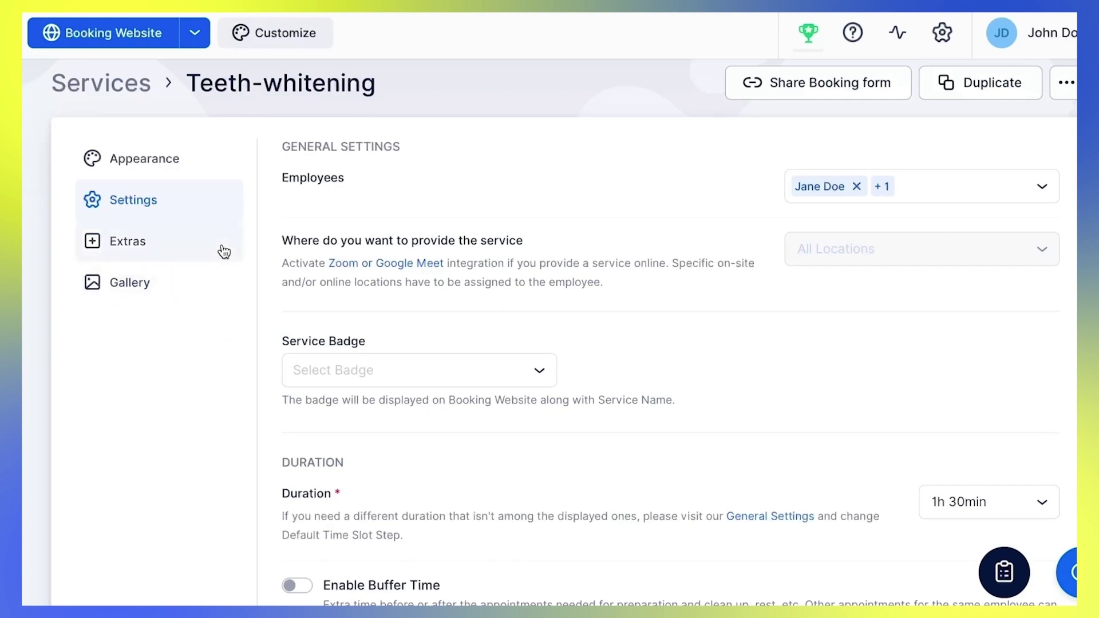
Go to Teeth-whitening's Extras tab and begin adding a new extra
{"action": "left_click", "coordinate": [224, 252]}
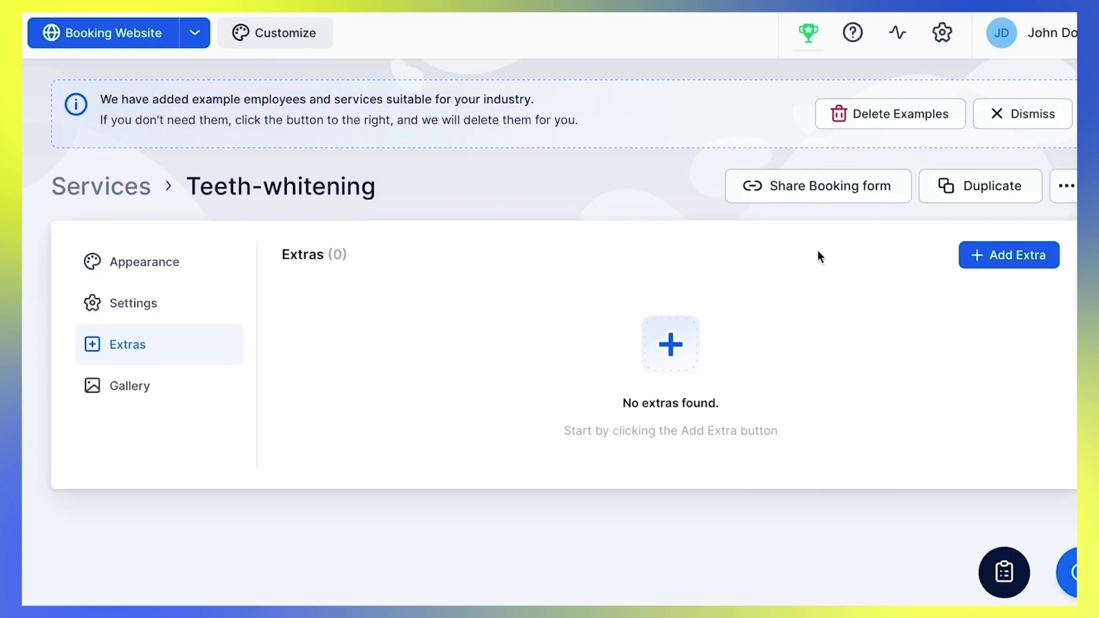
{"action": "left_click", "coordinate": [974, 258]}
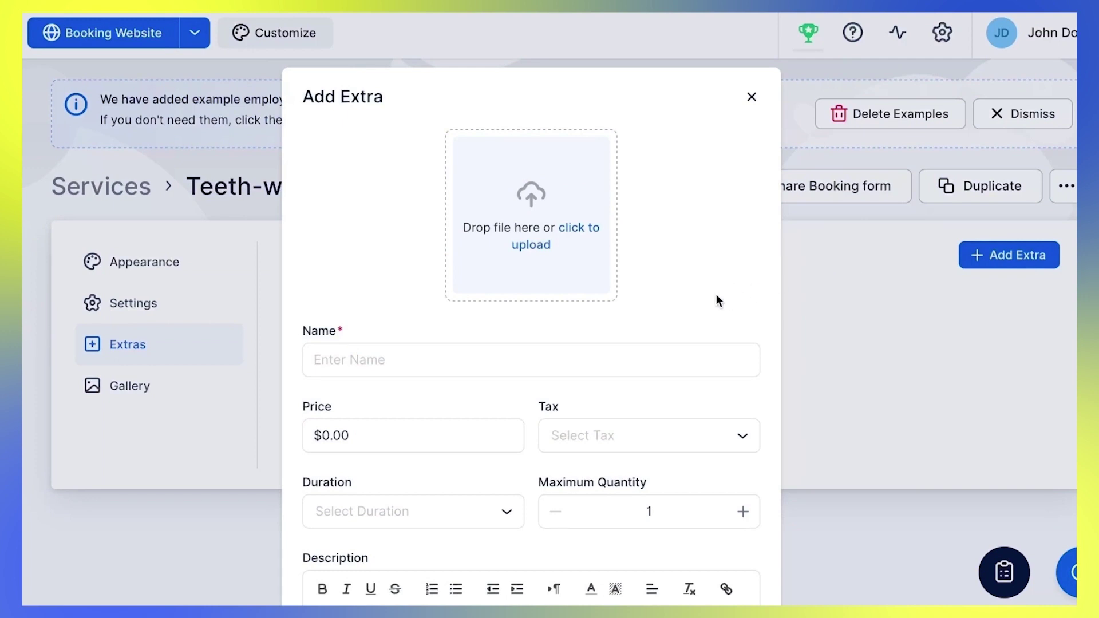
In the Add Extra form, raise the Maximum Quantity to 4
{"action": "scroll", "coordinate": [716, 294], "scroll_direction": "down", "scroll_amount": 3}
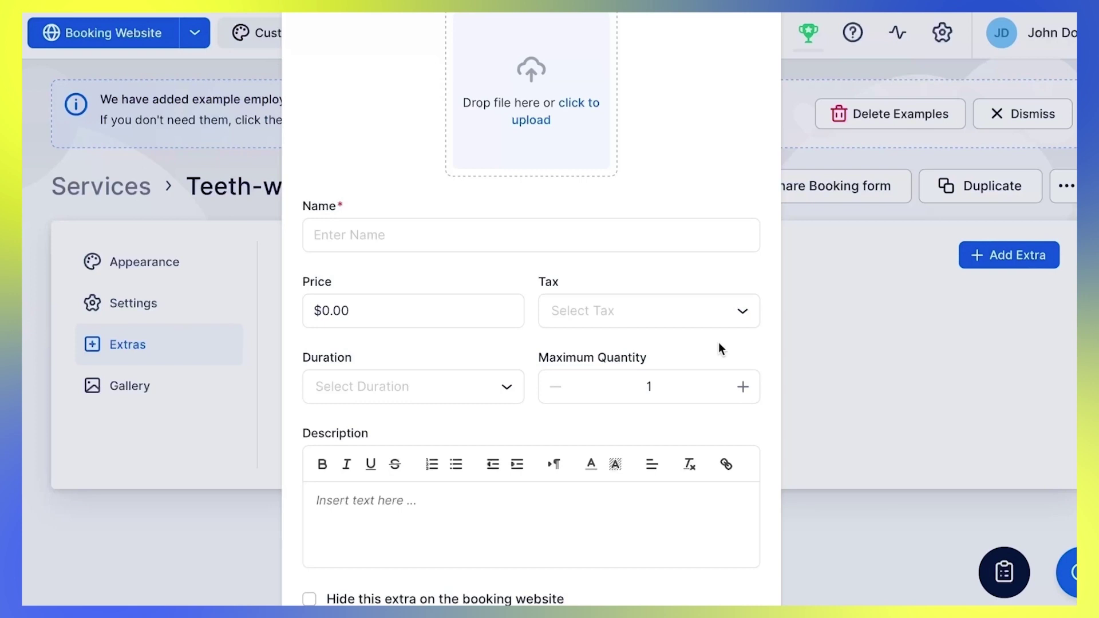
{"action": "scroll", "coordinate": [719, 342], "scroll_direction": "down", "scroll_amount": 3}
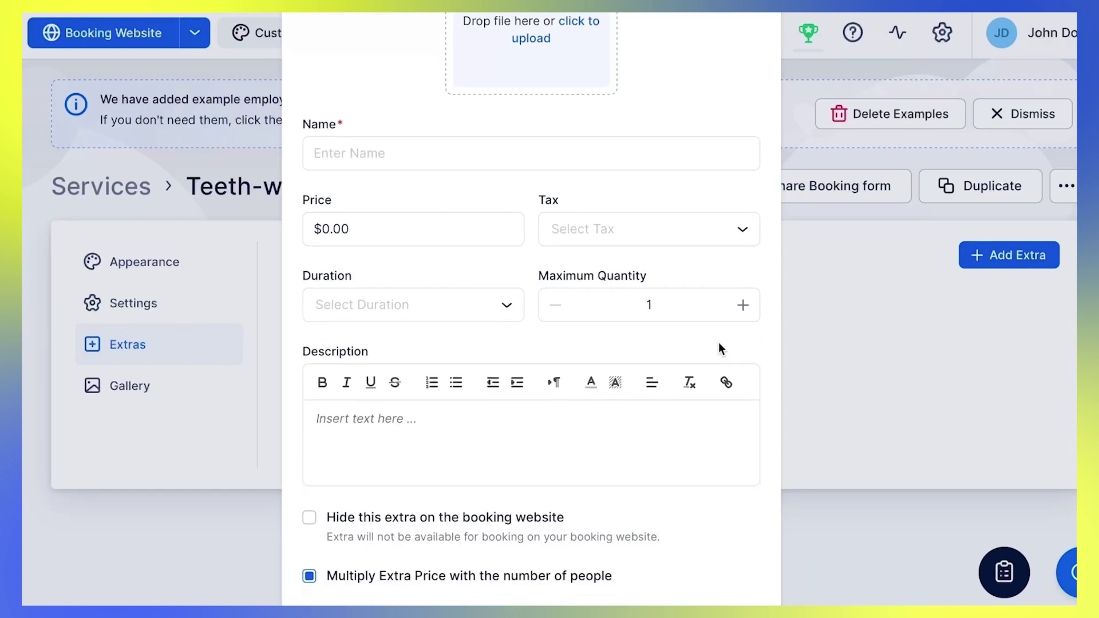
{"action": "scroll", "coordinate": [719, 343], "scroll_direction": "down", "scroll_amount": 1}
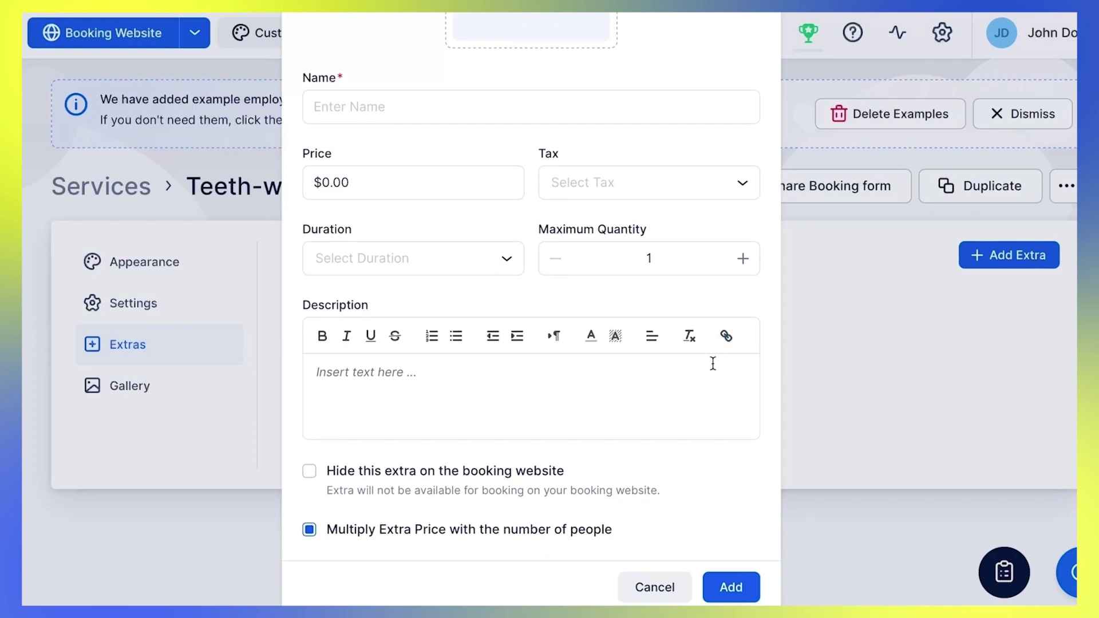
{"action": "left_click", "coordinate": [751, 262]}
{"action": "left_click", "coordinate": [750, 262]}
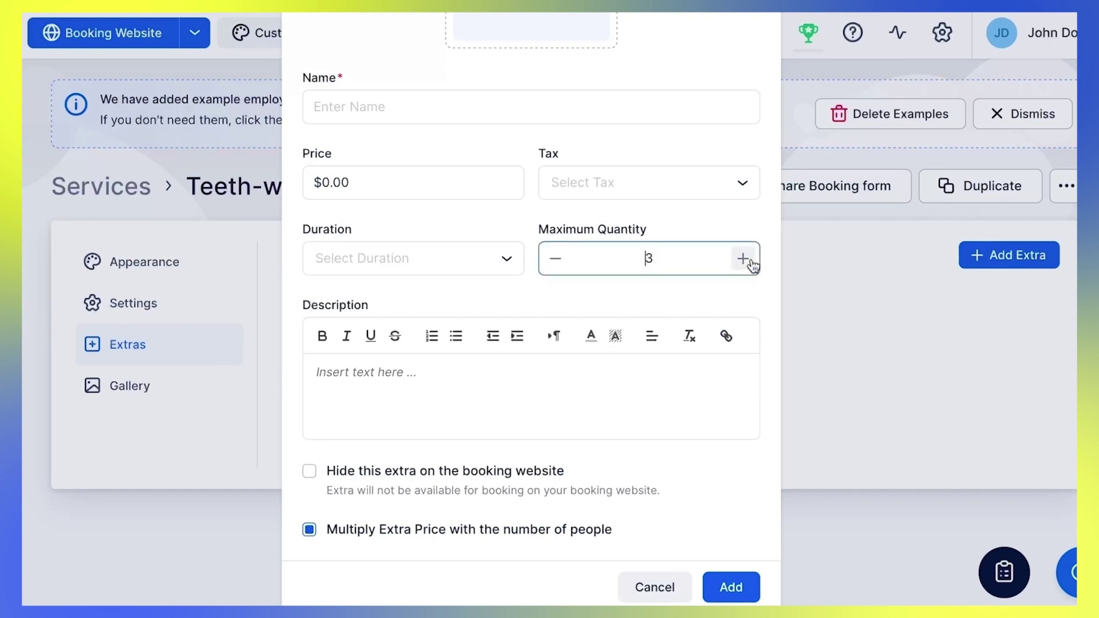
{"action": "left_click", "coordinate": [750, 262]}
Toggle Hide this extra on and back off, then cancel the new extra
{"action": "left_click", "coordinate": [541, 472]}
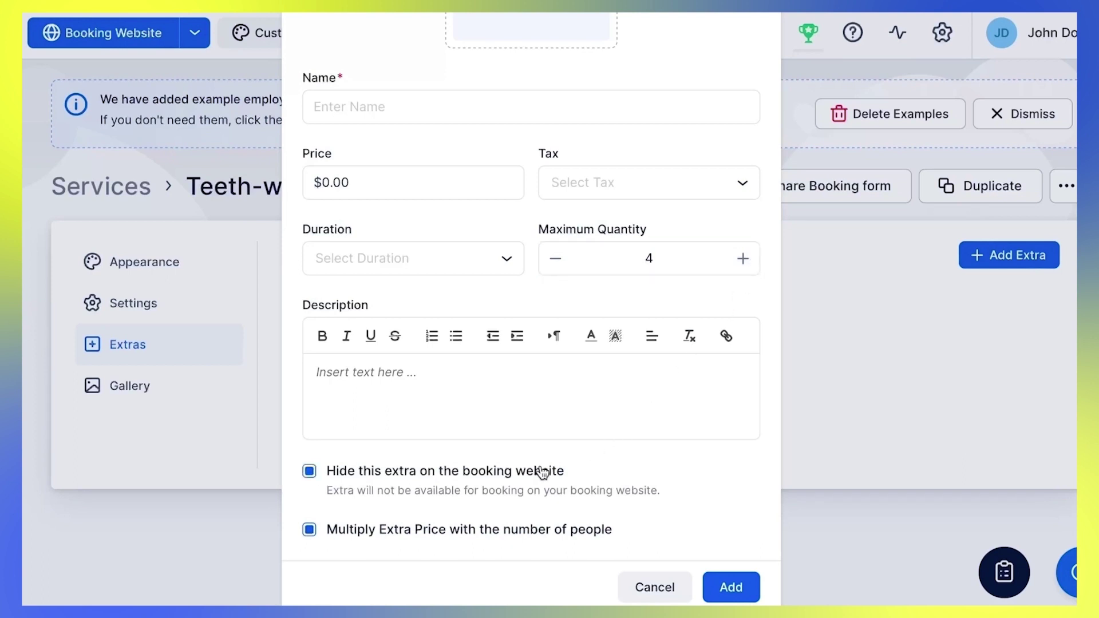
{"action": "left_click", "coordinate": [541, 472]}
{"action": "scroll", "coordinate": [617, 514], "scroll_direction": "down", "scroll_amount": 1}
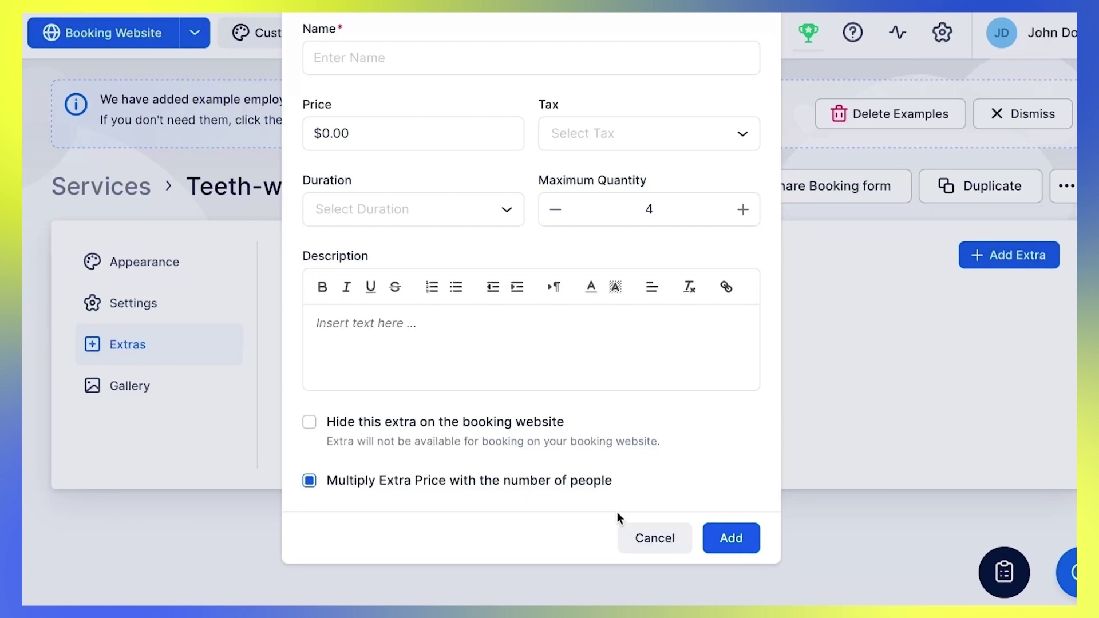
{"action": "left_click", "coordinate": [629, 549]}
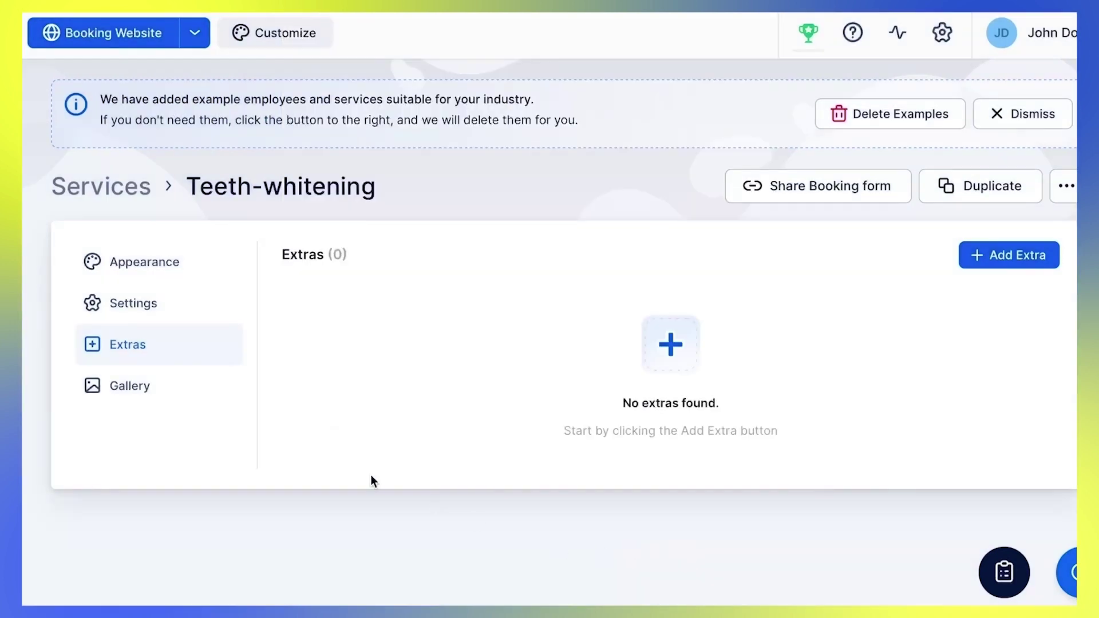
Switch to Teeth-whitening's Gallery tab, which has an empty image upload area
{"action": "left_click", "coordinate": [220, 399]}
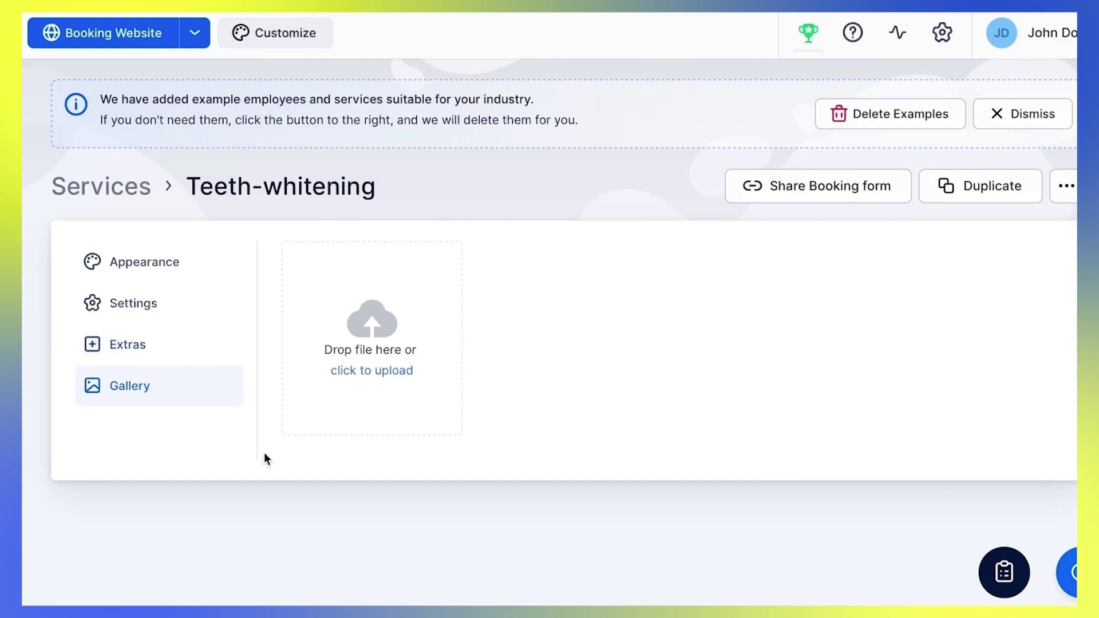